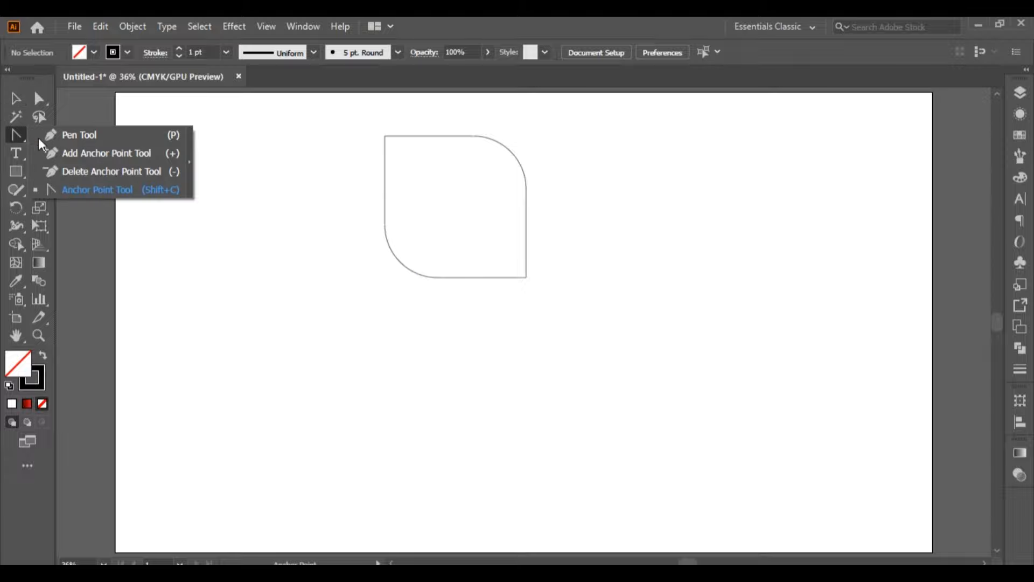
Step: Draw a diagonal path between the leaf shape's two sharp corners and bend it into an S-curve
click(385, 135)
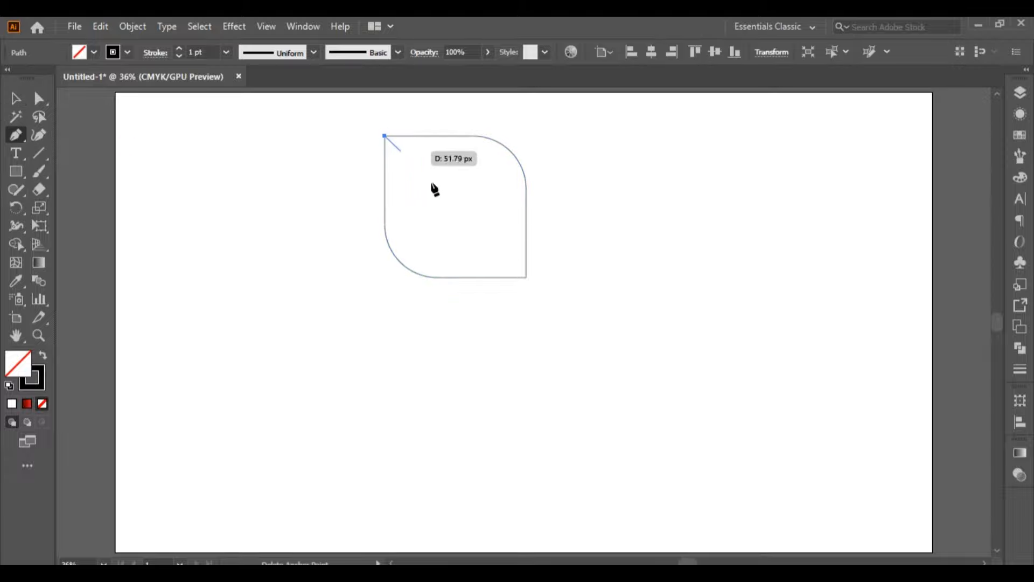
click(526, 278)
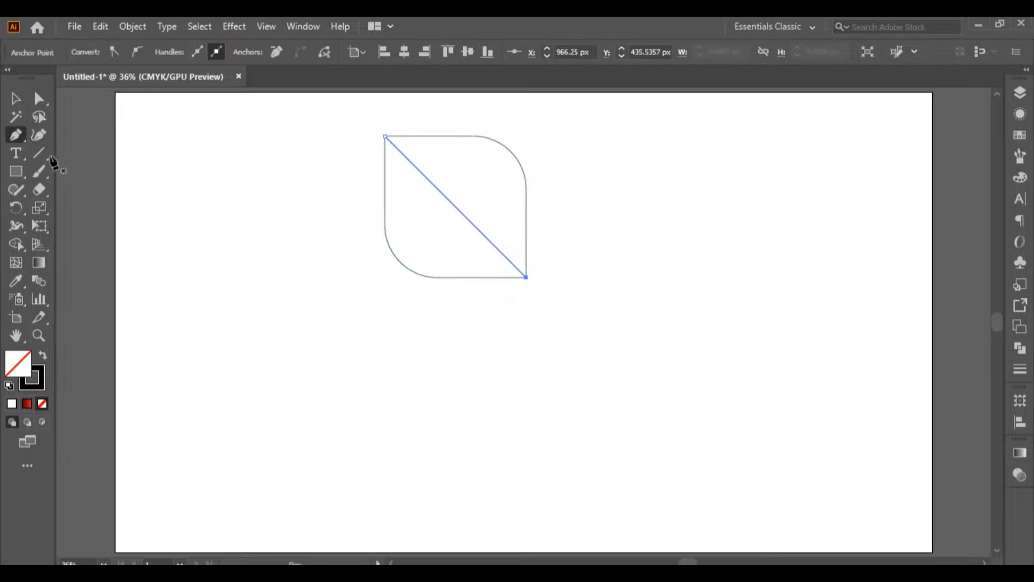
drag(17, 139, 81, 193)
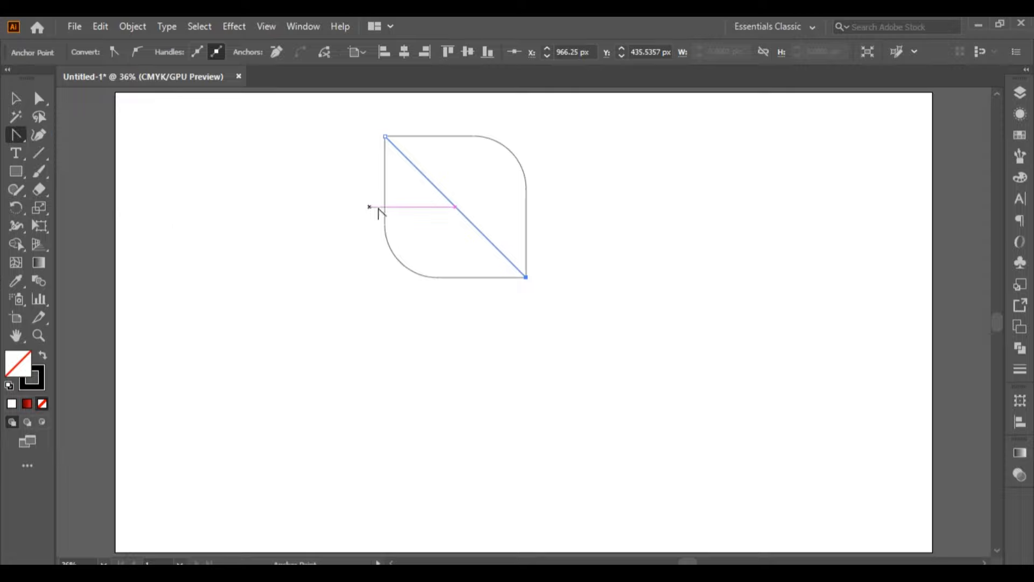
drag(425, 179, 416, 199)
drag(459, 236, 519, 184)
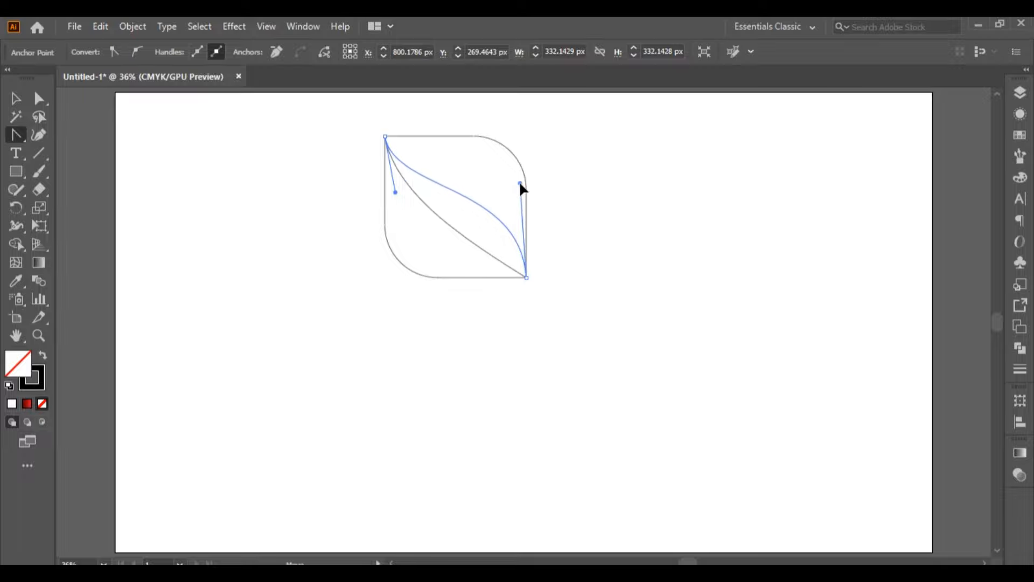
drag(395, 192, 391, 229)
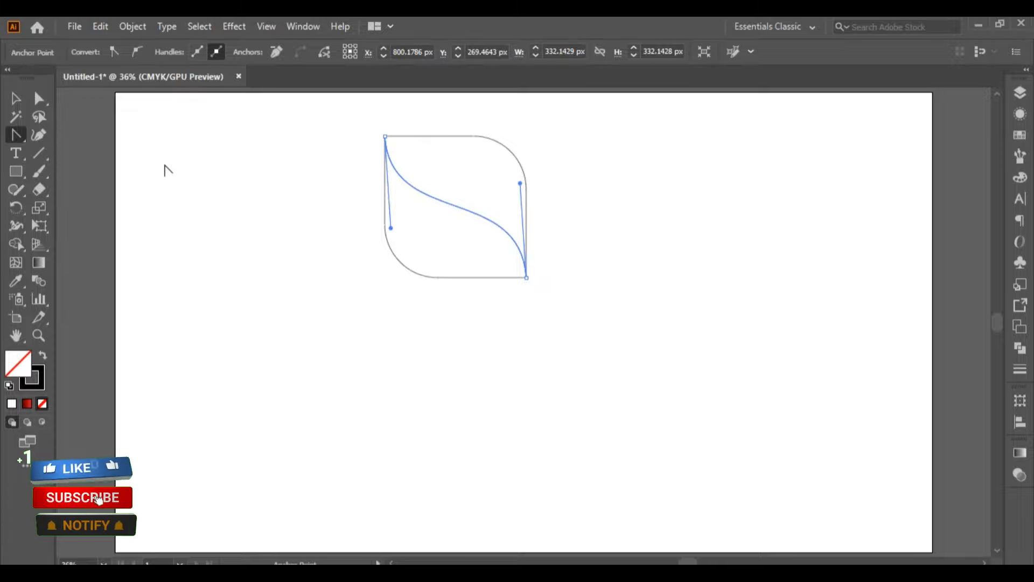
Step: Split the leaf into two halves along the S-curve with the Shape Builder
click(16, 99)
drag(310, 100, 455, 279)
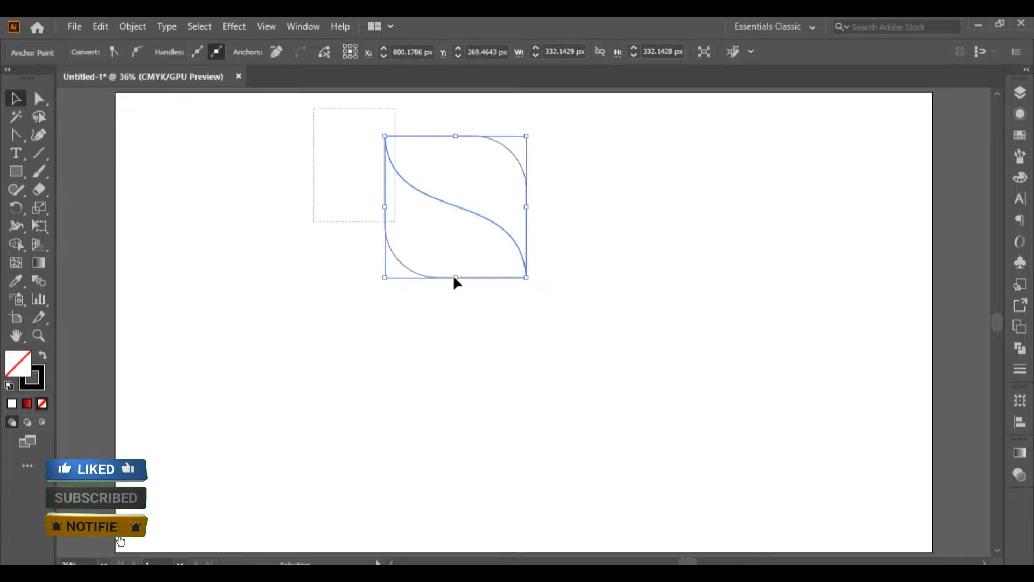
click(16, 244)
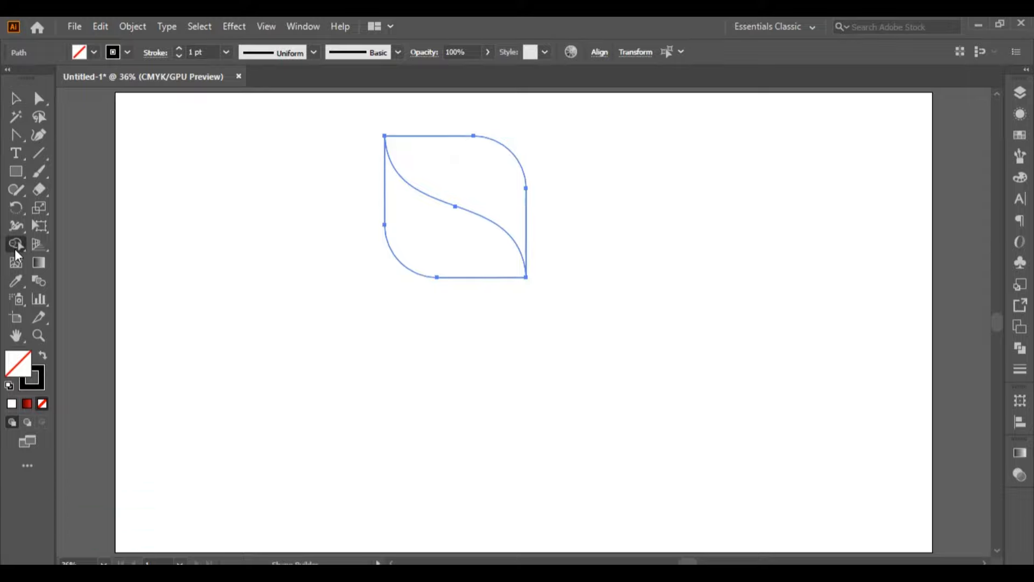
click(475, 179)
click(17, 101)
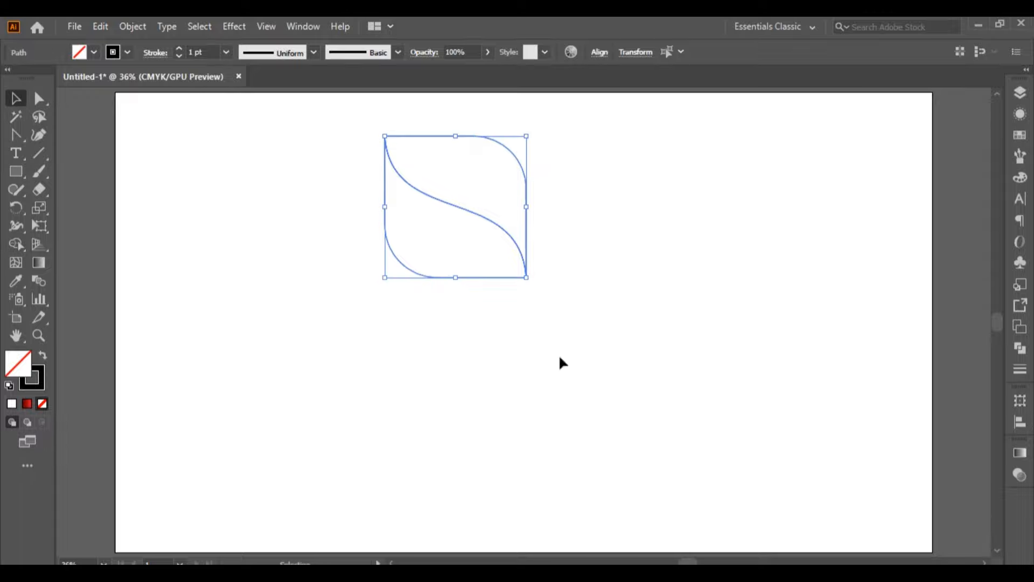
Step: Apply a linear gradient fill to both leaf halves and set its starting color stop to the green swatch
click(1020, 452)
click(862, 410)
click(767, 438)
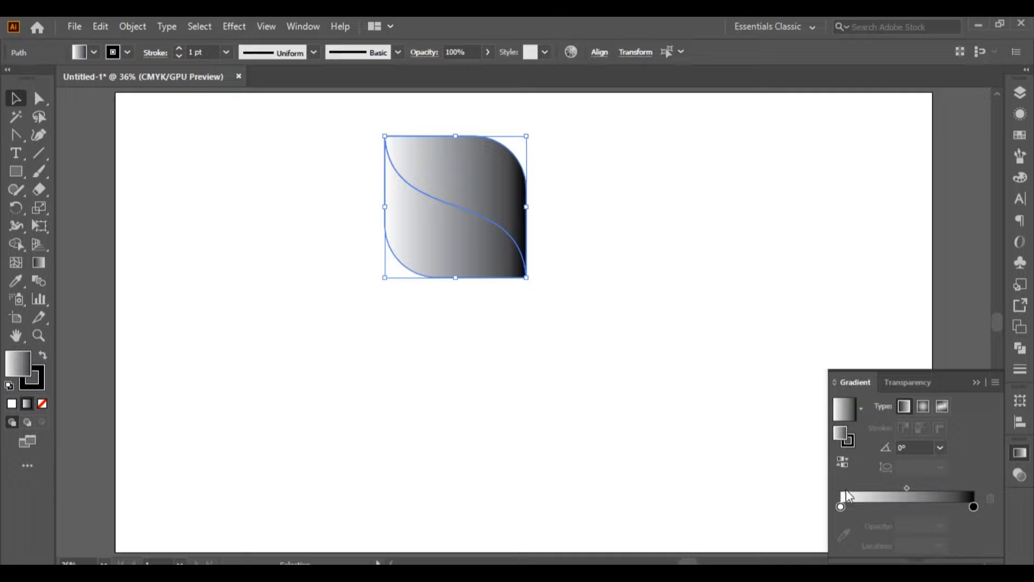
click(840, 506)
double_click(841, 507)
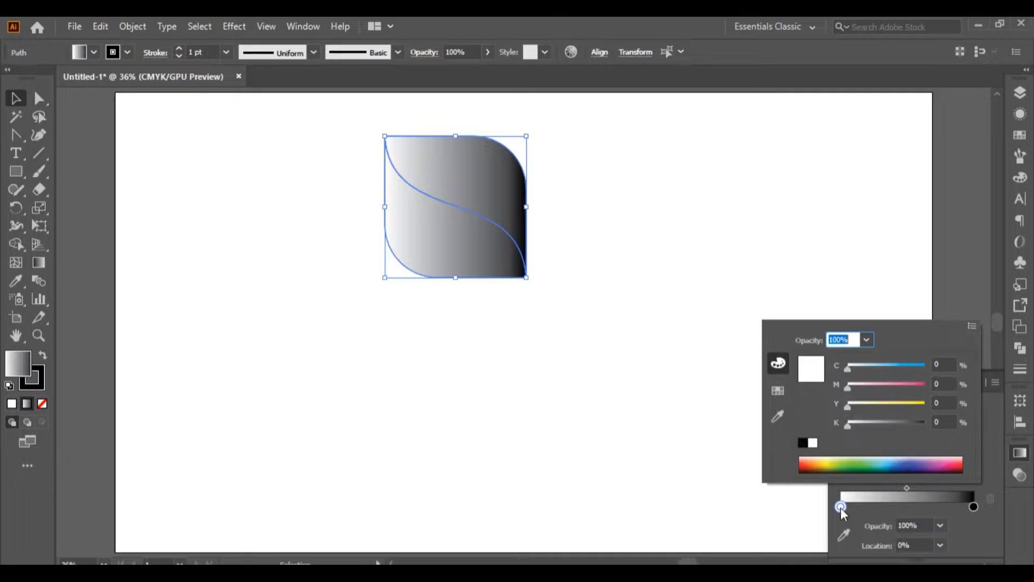
click(779, 392)
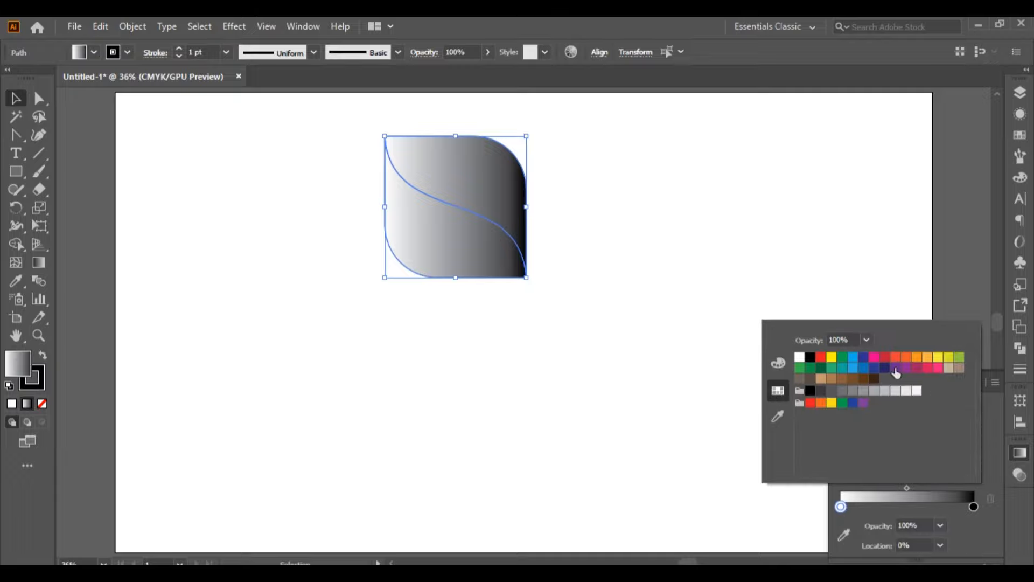
click(884, 358)
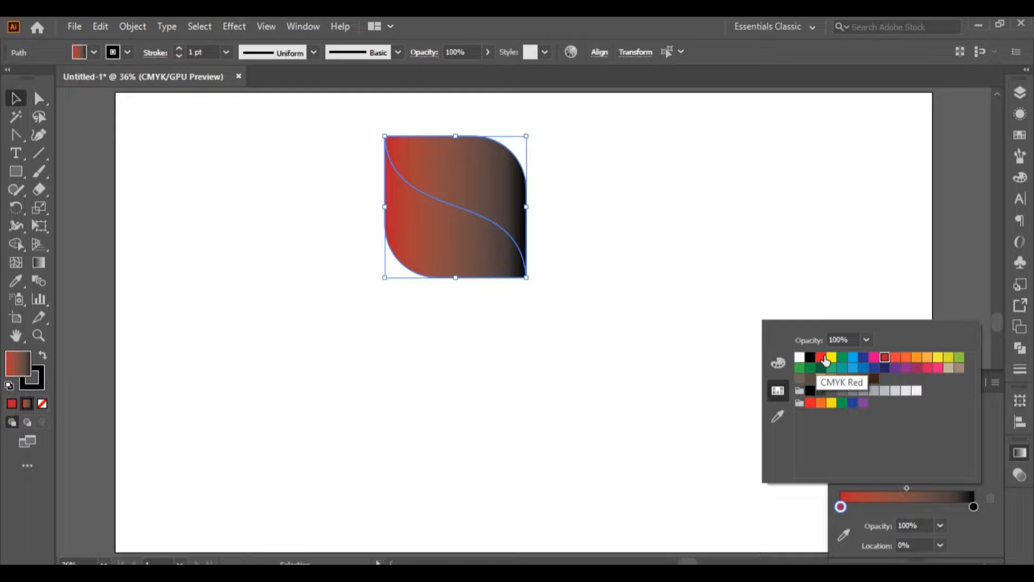
click(843, 358)
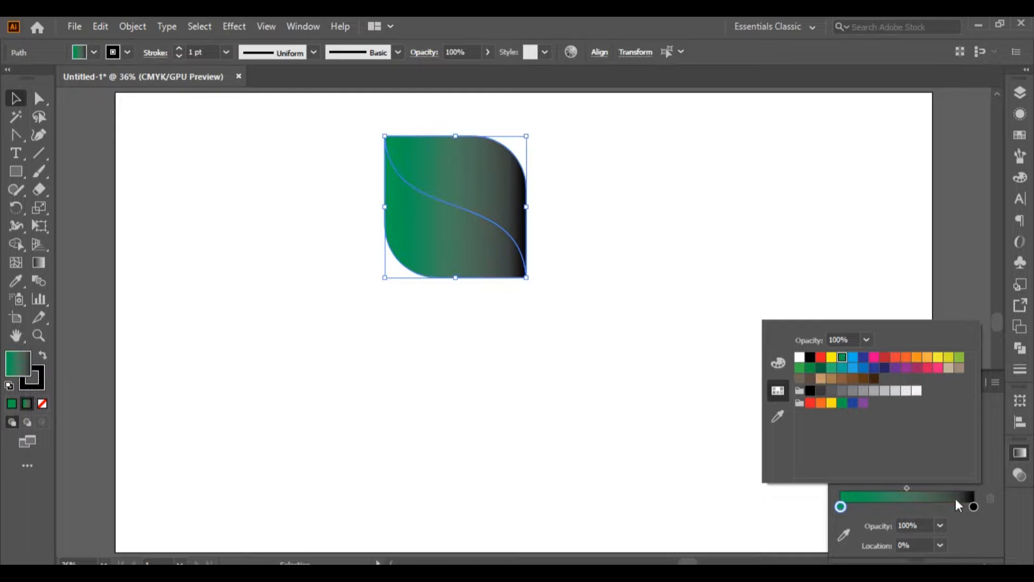
Step: Set the gradient's ending color stop to dark green with C 100, M 0, Y 100, K 80
click(974, 505)
double_click(974, 505)
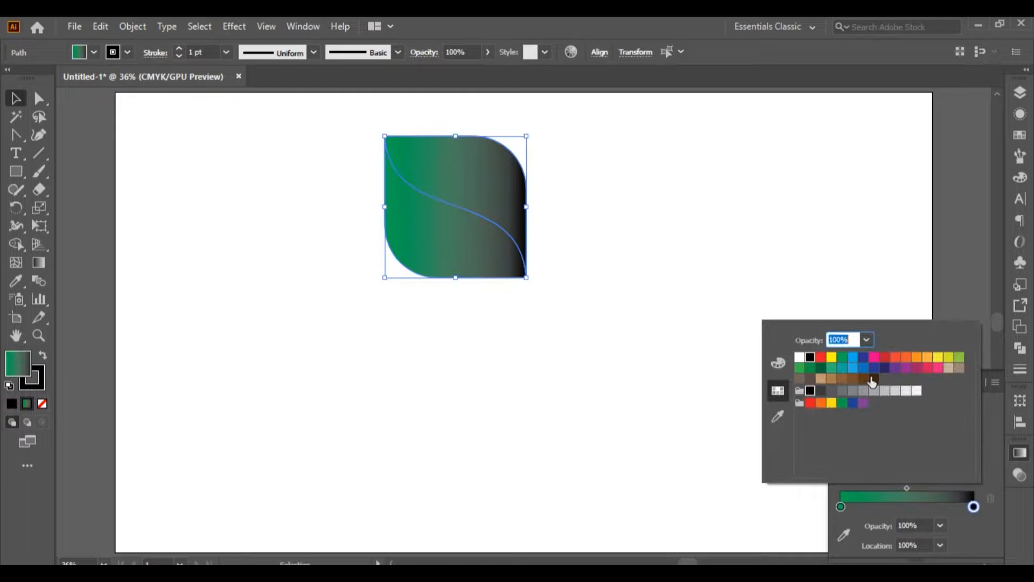
click(843, 358)
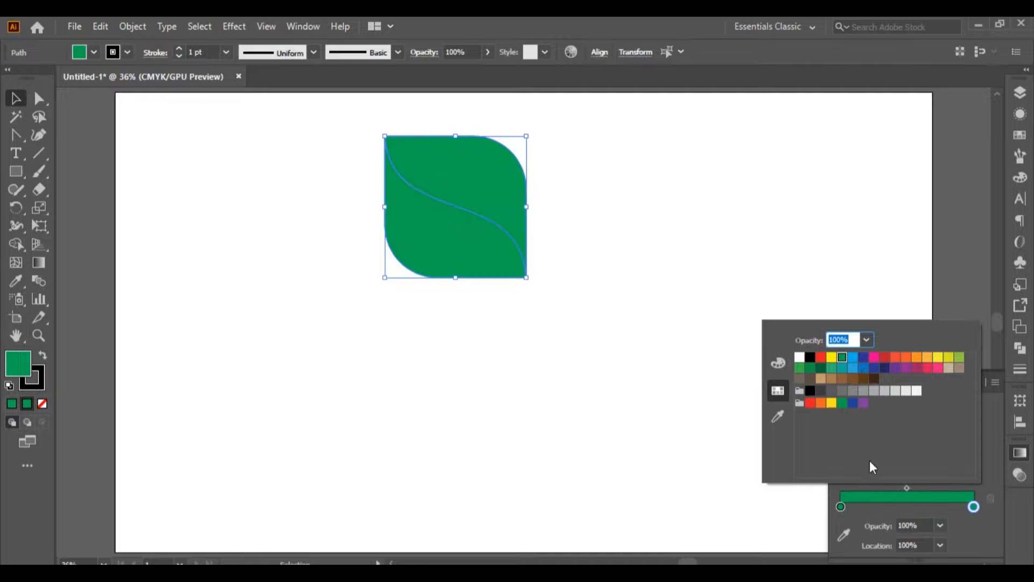
click(778, 363)
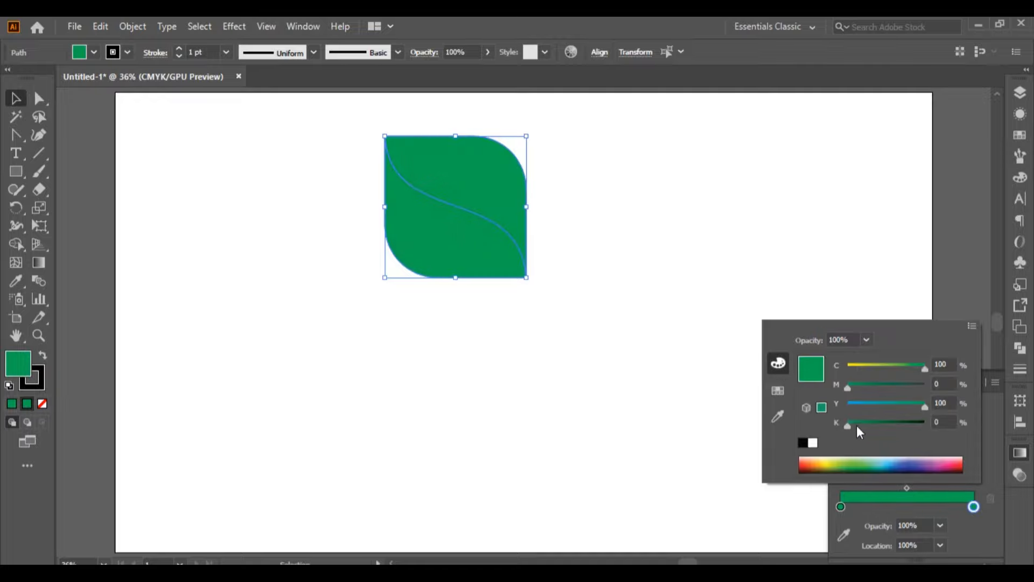
drag(857, 426, 908, 430)
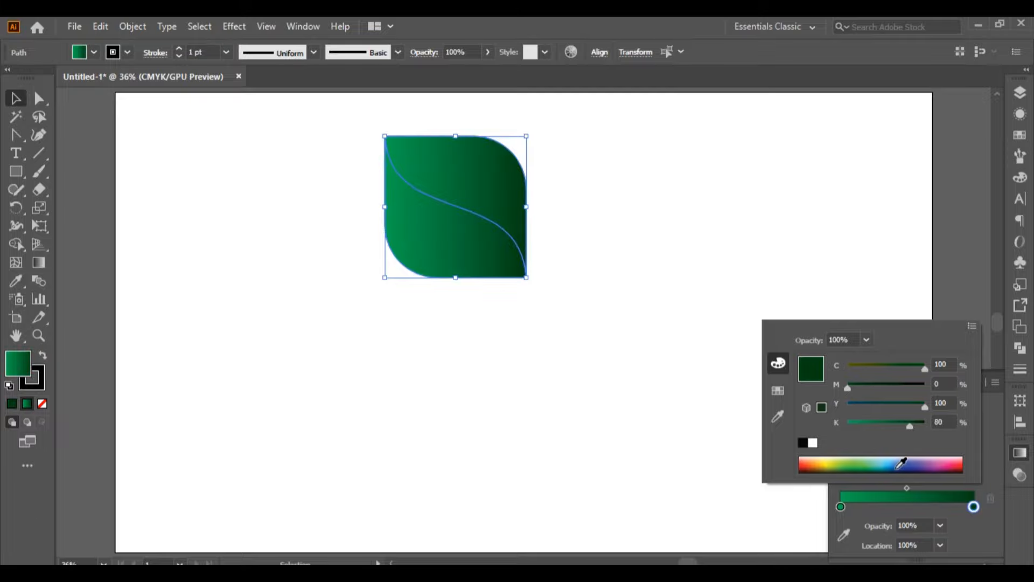
click(988, 425)
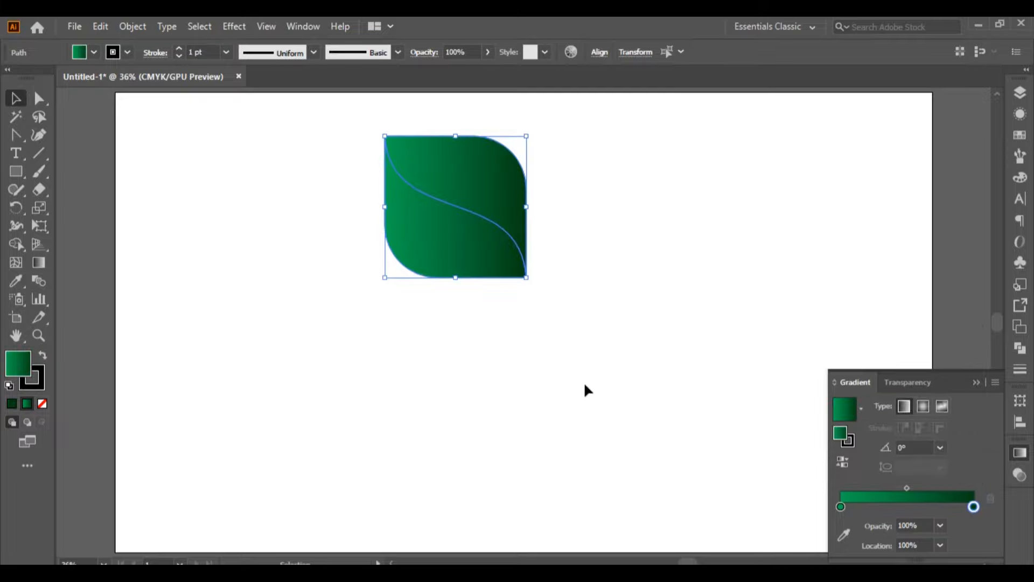
Step: Reverse the gradient on the lower leaf half only
click(584, 381)
click(446, 237)
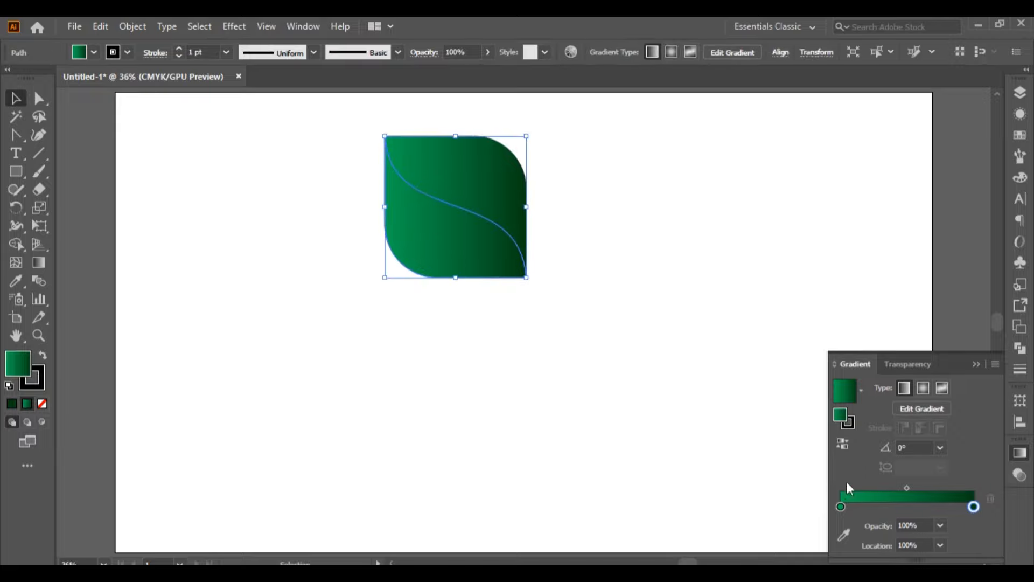
click(837, 446)
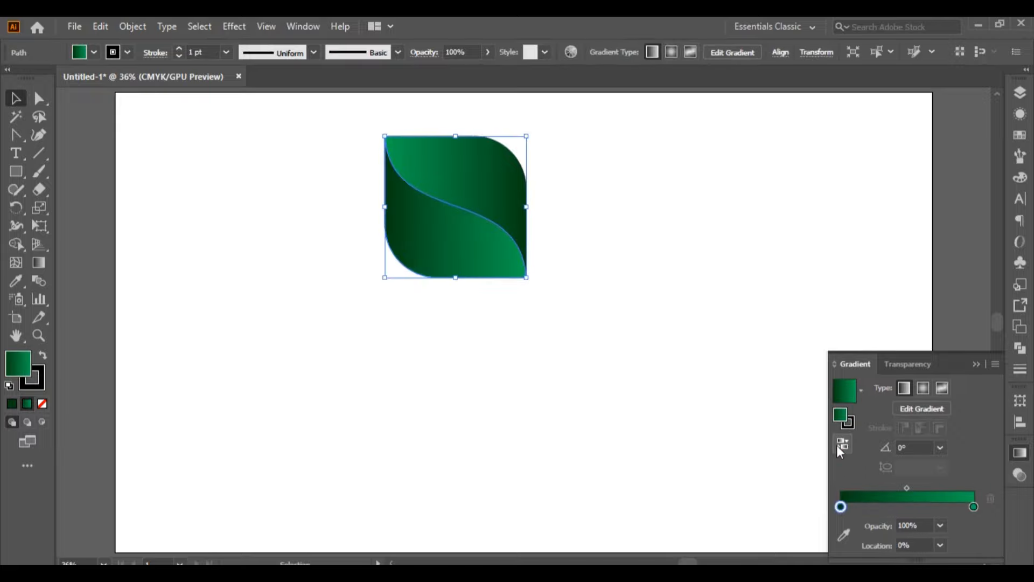
click(977, 367)
click(728, 420)
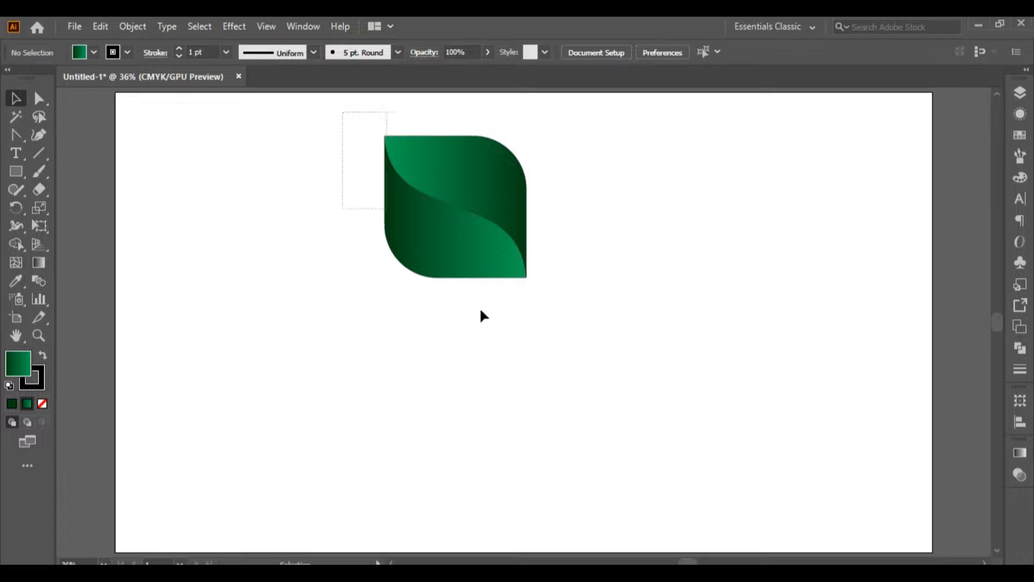
Step: Remove the black stroke from both leaf halves
drag(480, 311, 600, 354)
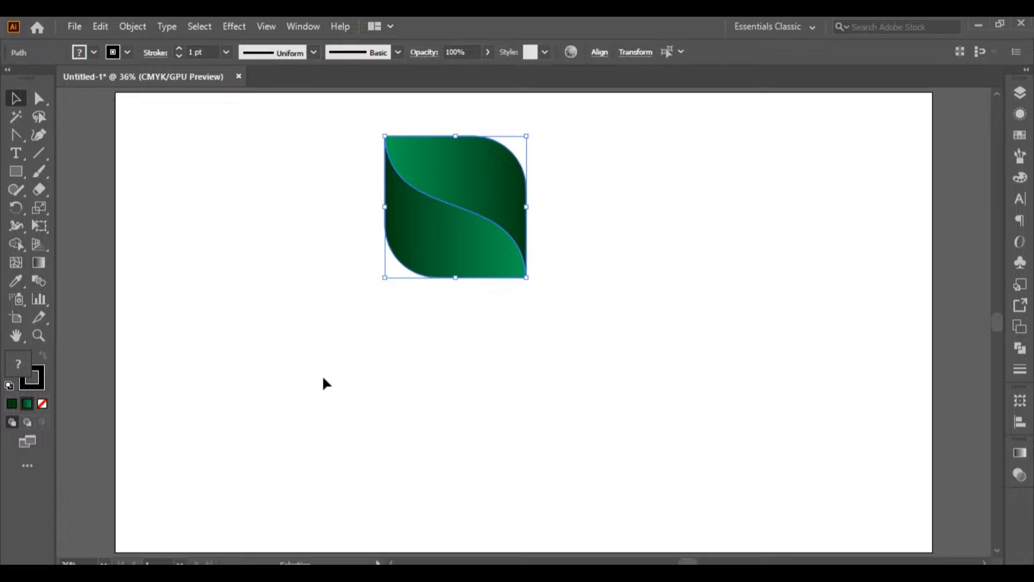
click(1020, 135)
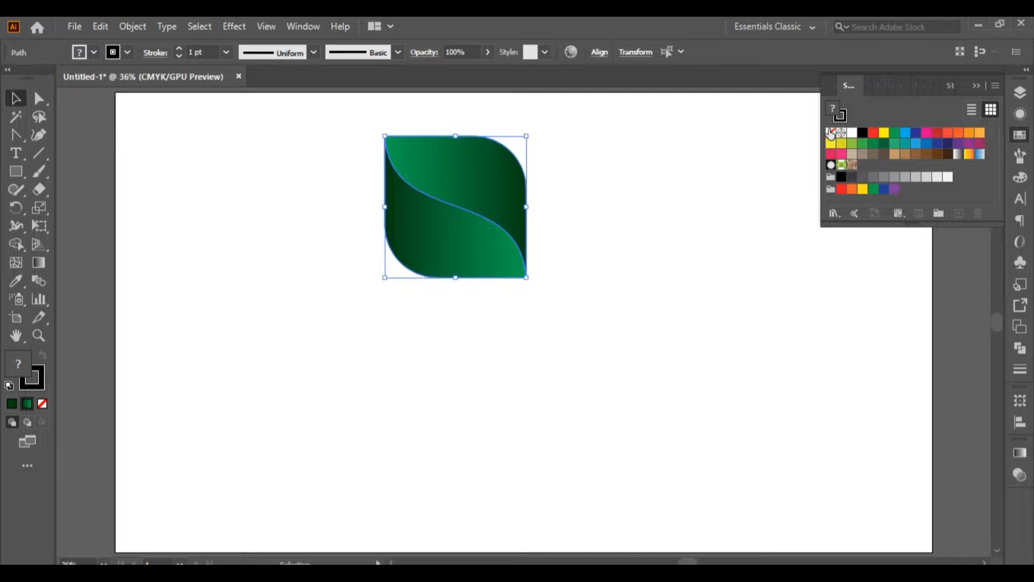
click(842, 115)
click(830, 133)
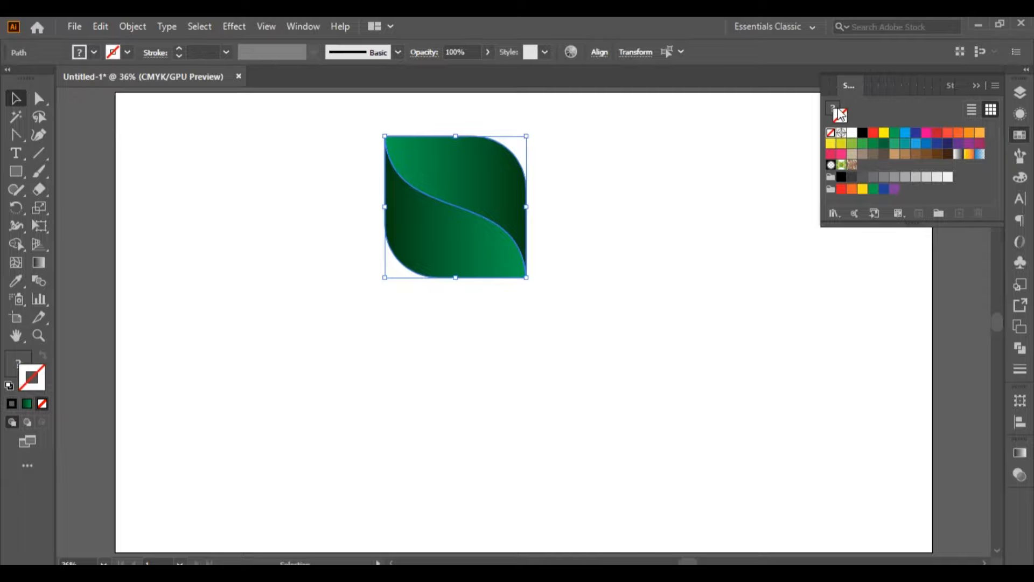
click(976, 88)
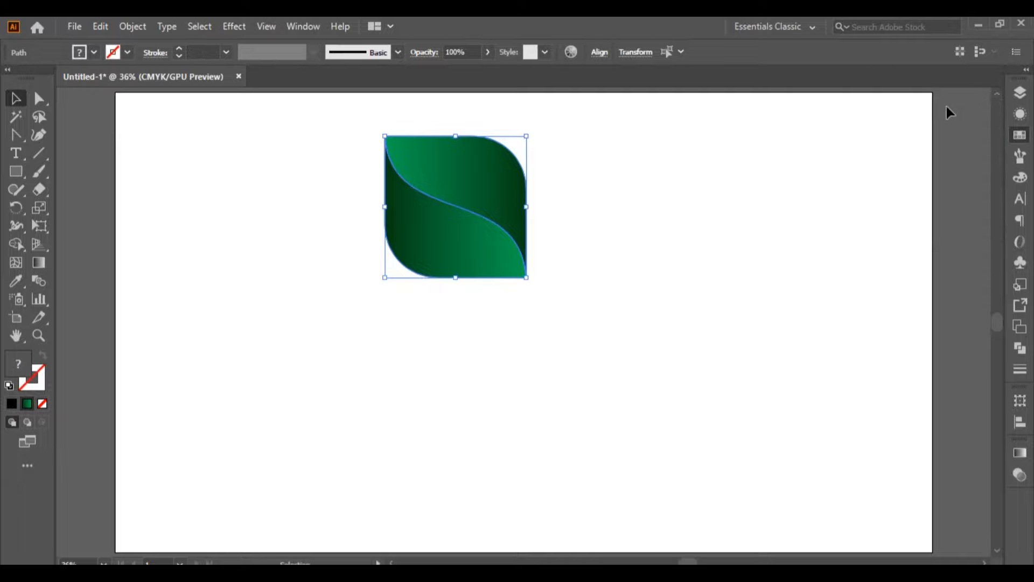
click(636, 220)
Step: Rotate copies of the leaf by 360/4 degrees around its lower-right corner to build a four-leaf flower
drag(367, 172, 555, 307)
click(15, 208)
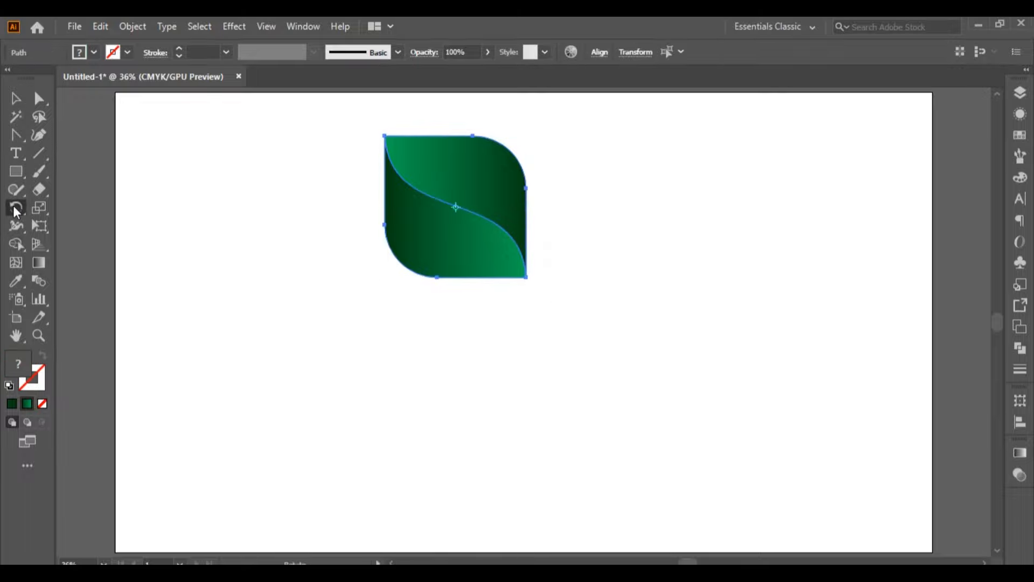
alt+click(527, 278)
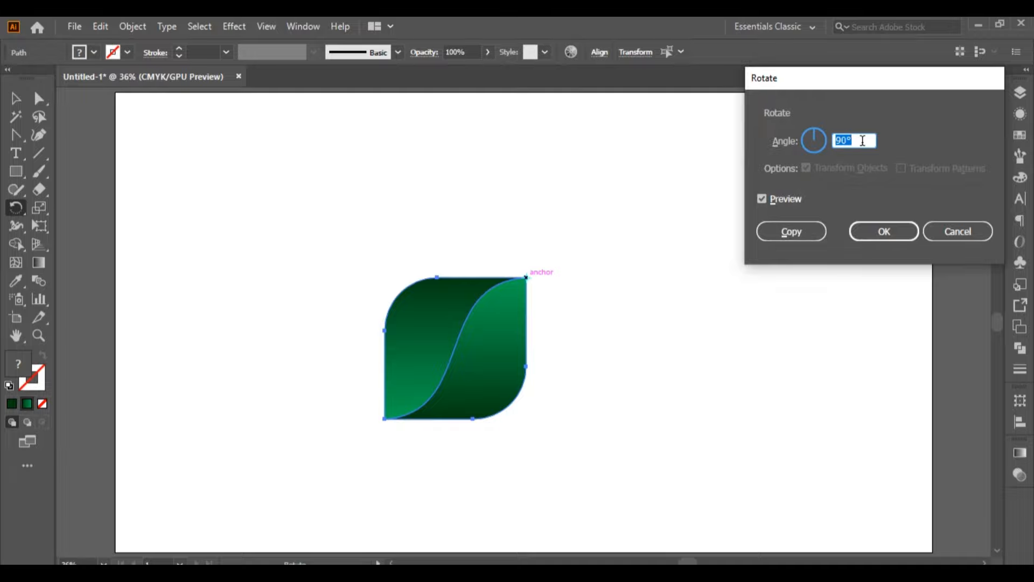
text(360/4)
click(793, 233)
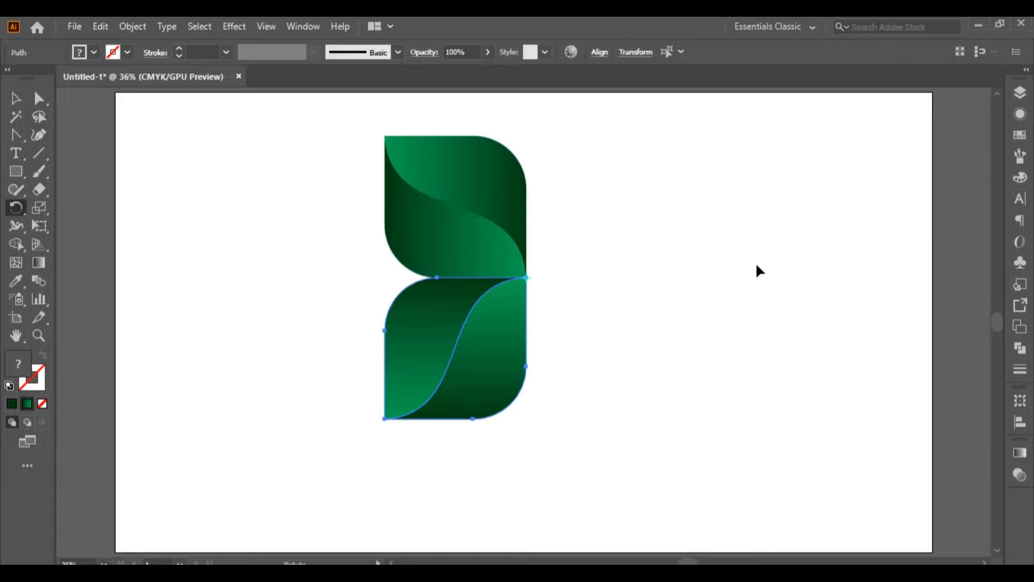
key(ctrl+d)
key(ctrl+d)
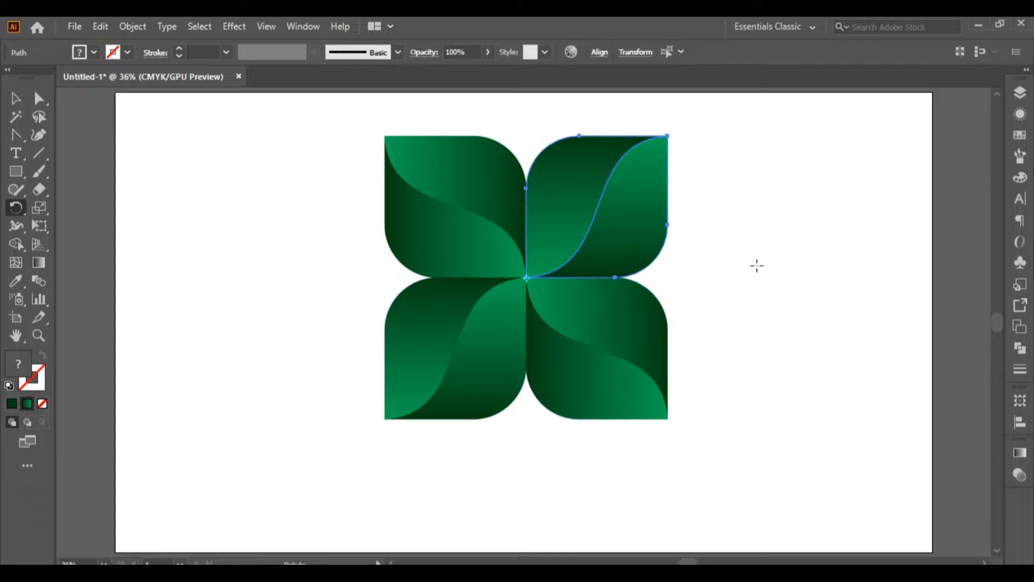
Step: Scale the whole four-leaf flower down slightly and move it toward the artboard's center
click(15, 98)
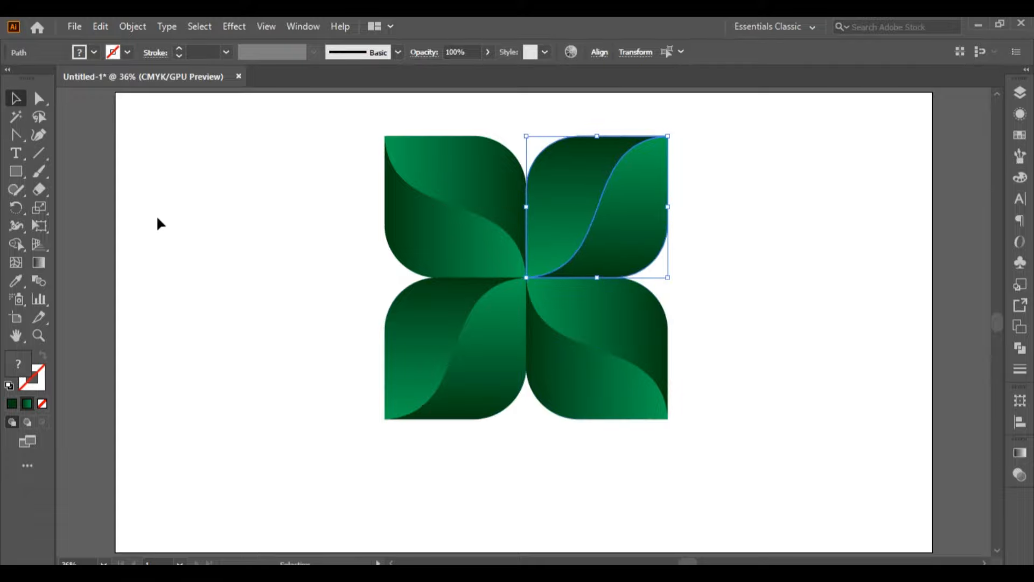
click(219, 222)
drag(323, 110, 758, 496)
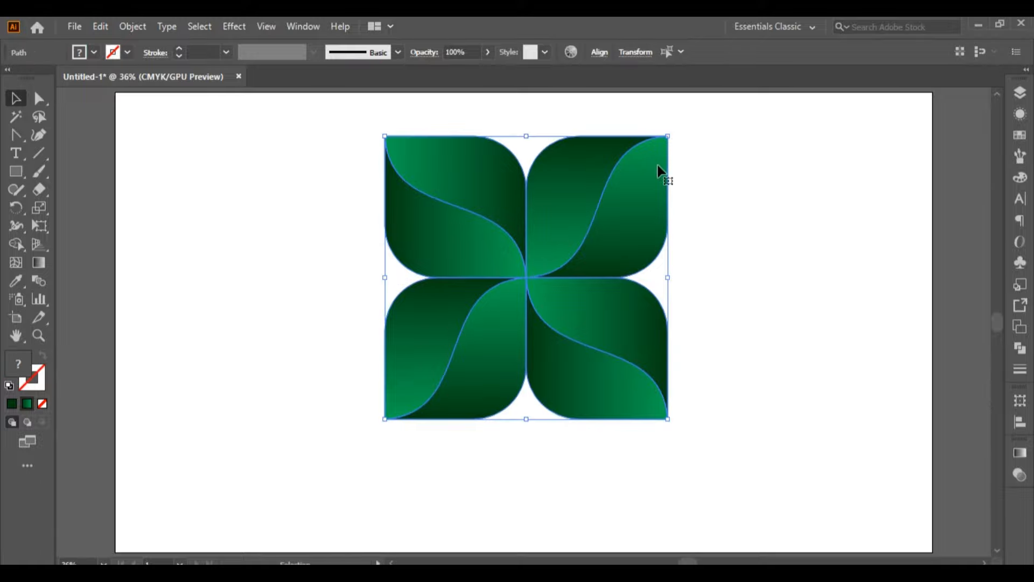
mouse_move(667, 136)
mouse_down()
mouse_move(680, 149)
mouse_move(658, 146)
mouse_up()
drag(556, 237, 565, 266)
click(781, 248)
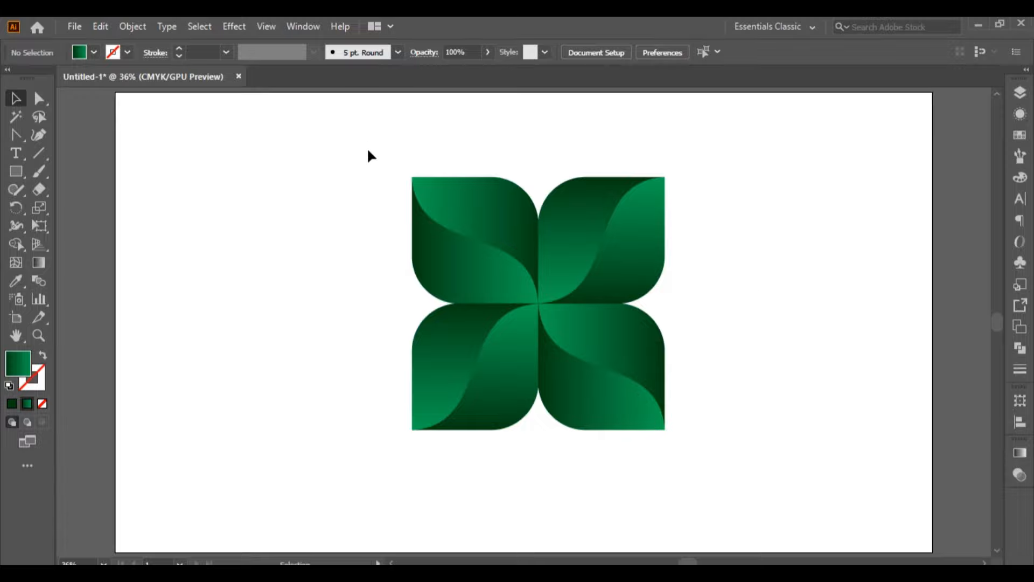
Step: Rotate the whole flower 45° so its leaf tips point straight up, down and sideways
drag(366, 112, 730, 518)
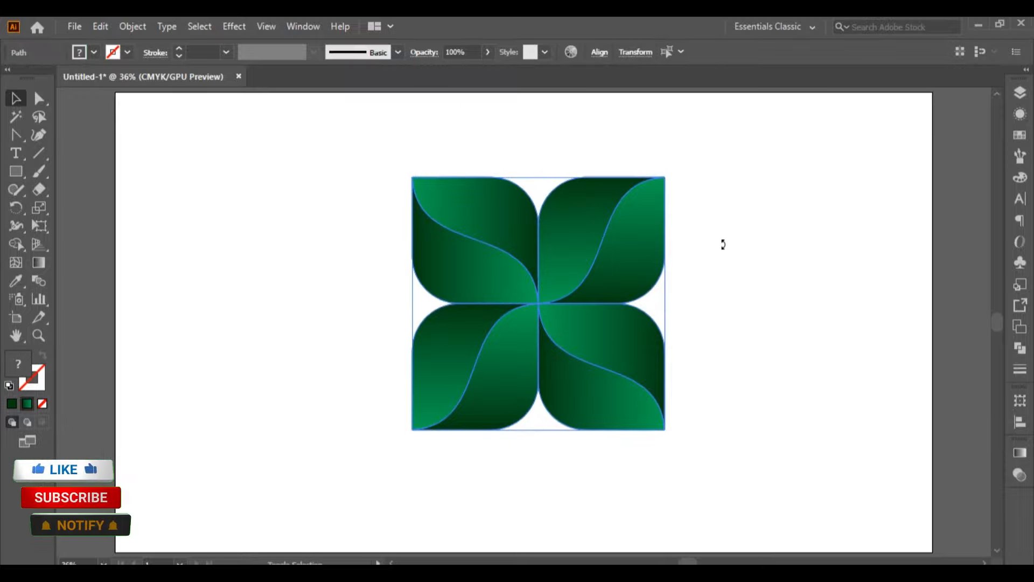
drag(723, 244, 789, 305)
click(789, 305)
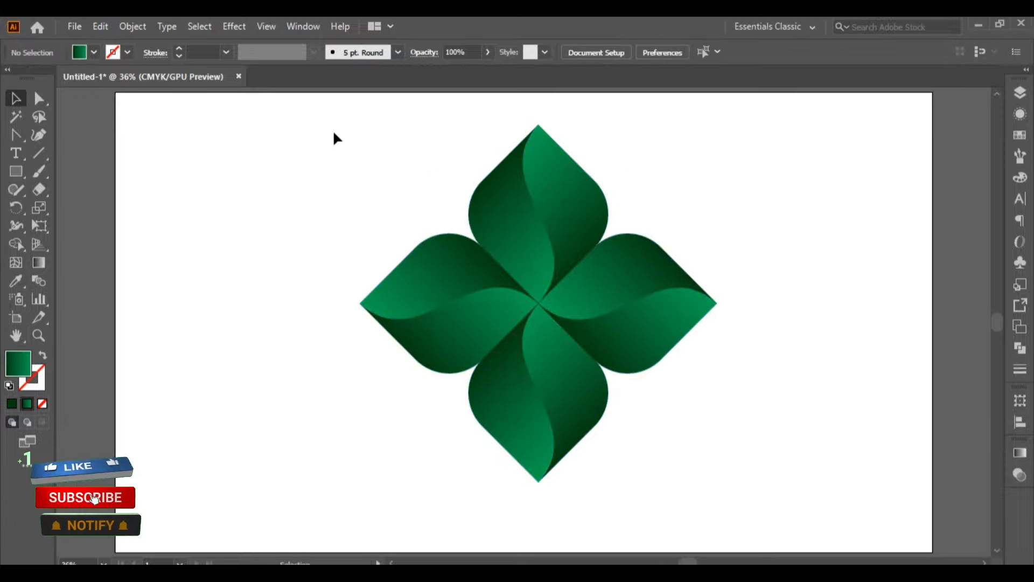
Step: Scale the whole flower down and move it up toward the artboard's upper edge
drag(332, 130, 754, 483)
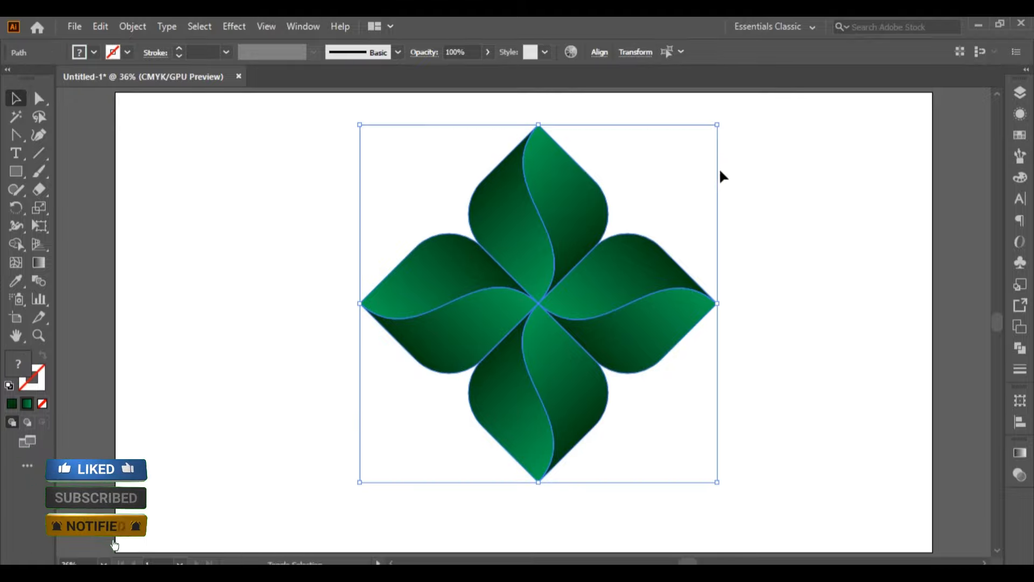
drag(716, 126, 678, 168)
drag(539, 303, 543, 253)
Step: Group all the flower's leaf shapes and create a copy of the group reflected across the horizontal axis
right_click(543, 253)
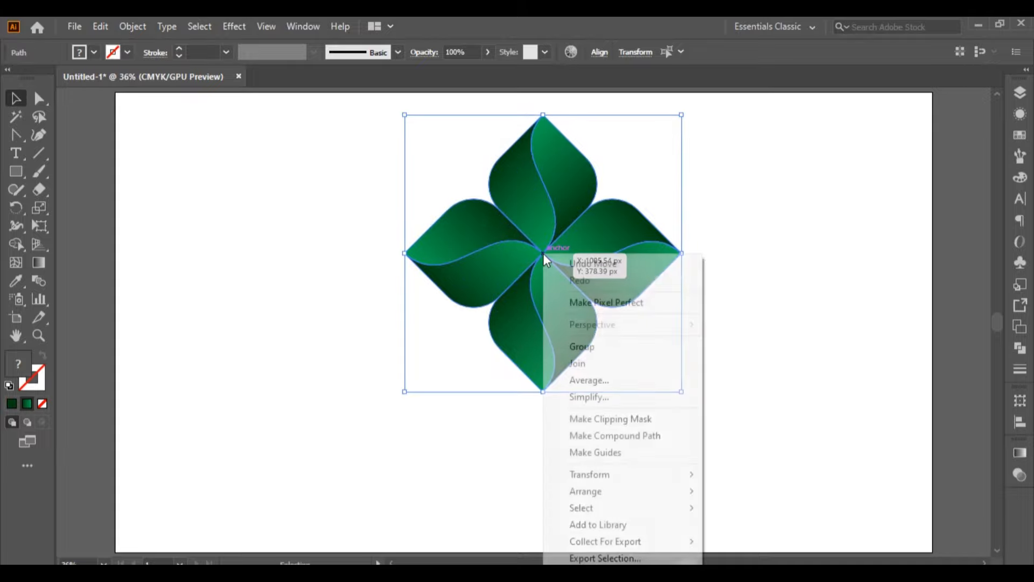
click(606, 347)
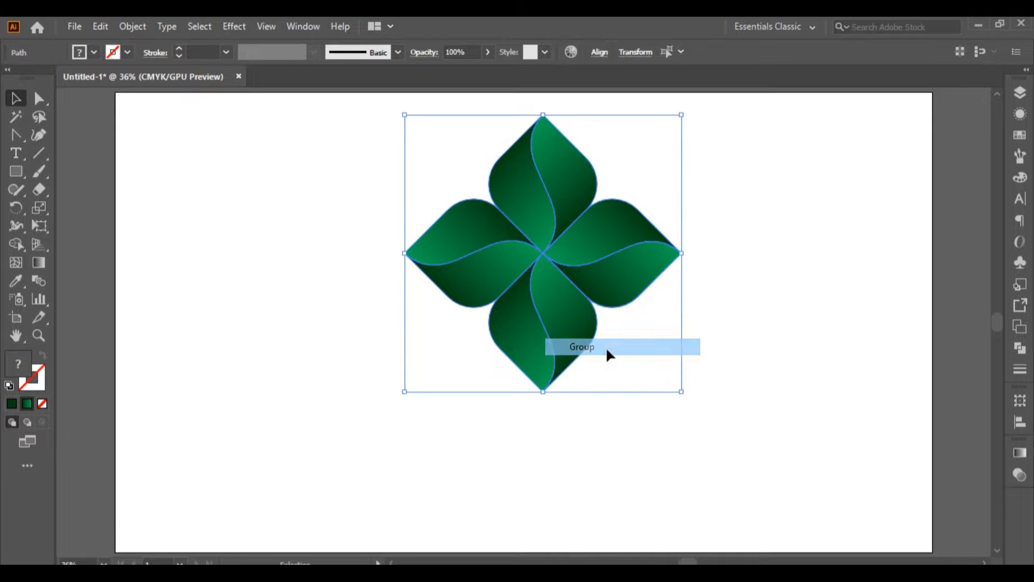
right_click(564, 268)
mouse_move(644, 441)
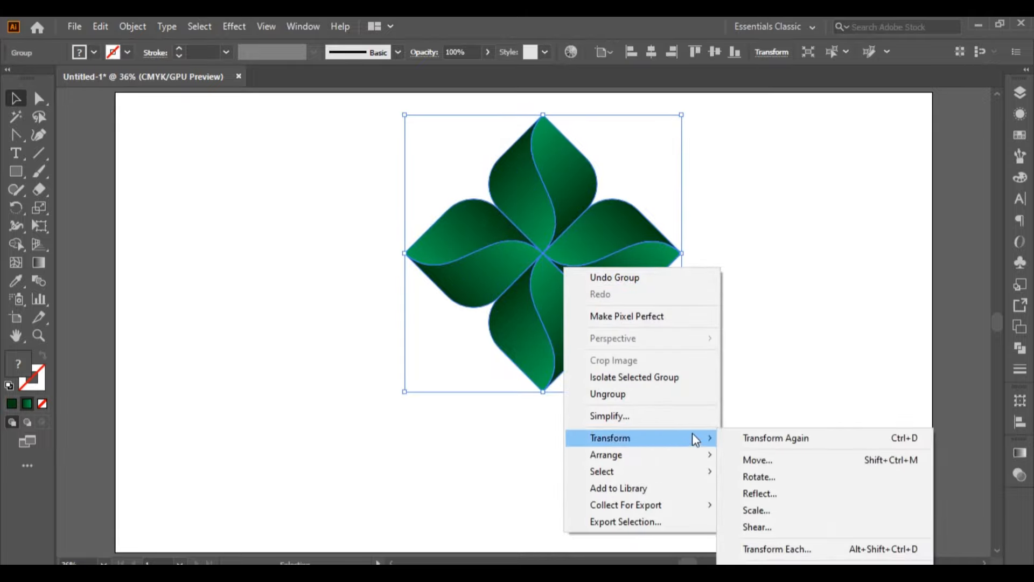
click(765, 492)
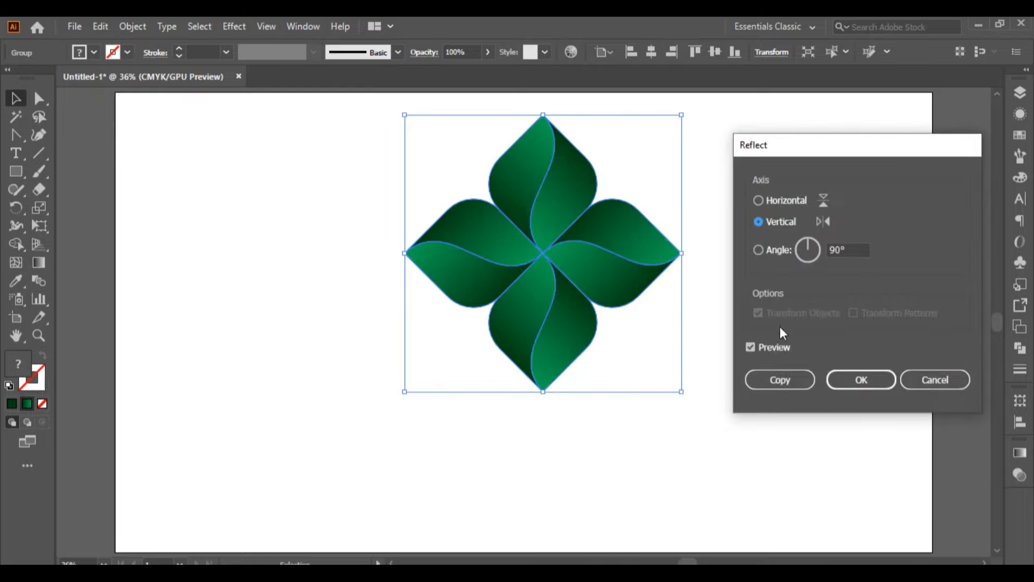
click(759, 200)
click(780, 380)
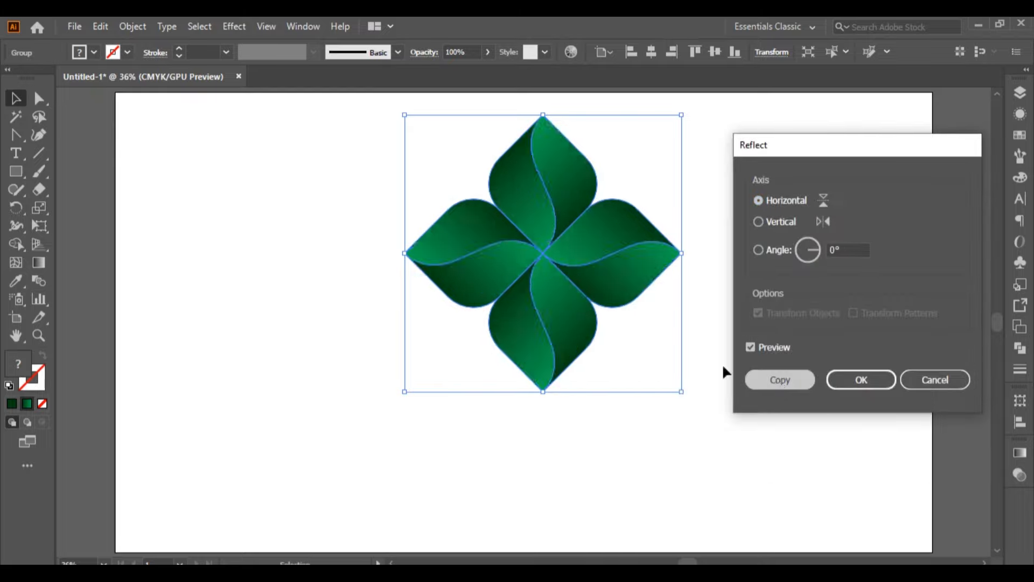
Step: Move the reflected copy below the original flower and shrink the pair so both fit on the artboard
drag(549, 192, 562, 401)
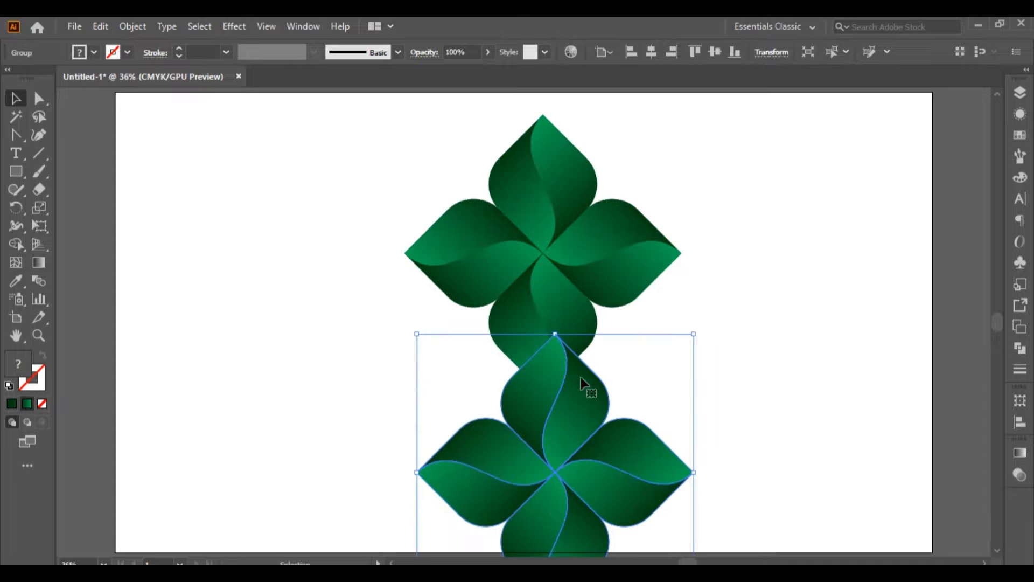
drag(375, 144, 726, 528)
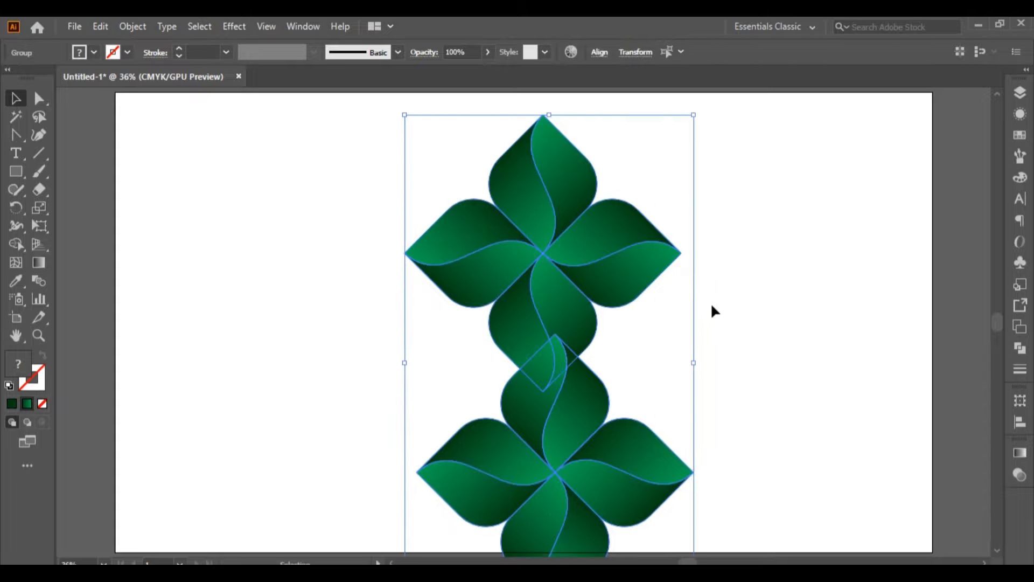
drag(692, 116, 658, 175)
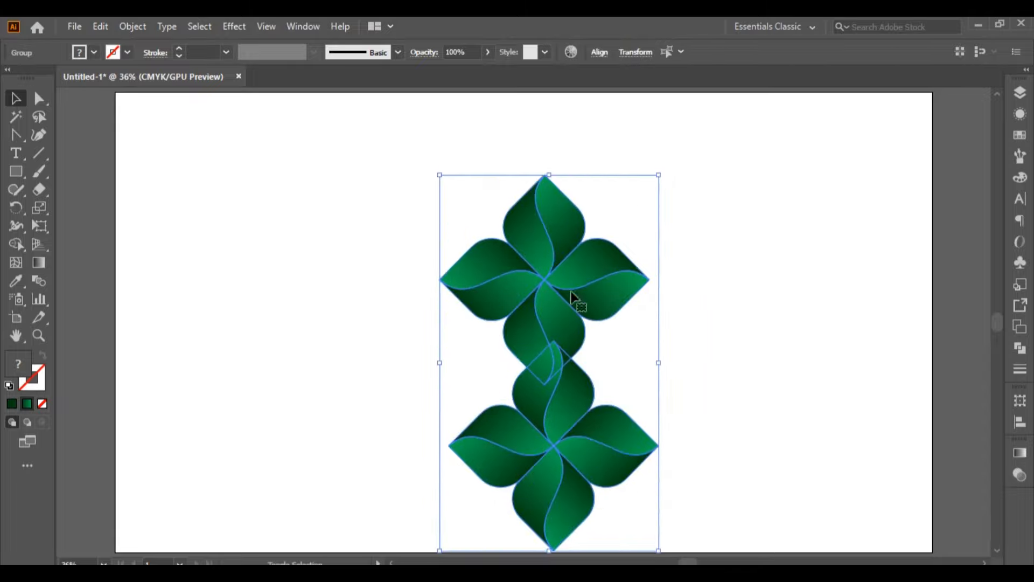
drag(560, 295, 554, 241)
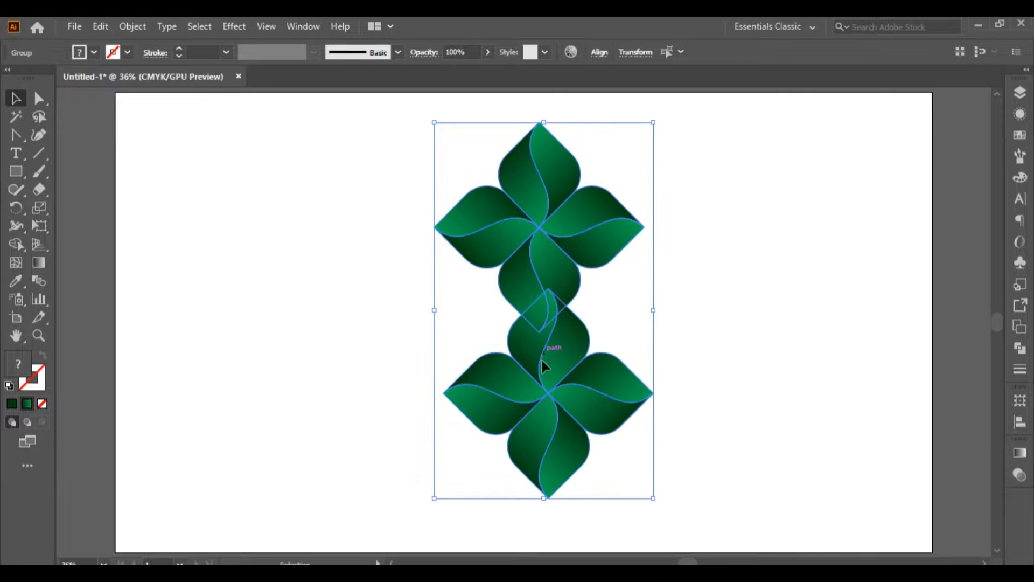
Step: Position the lower flower directly beneath the upper one, vertically in line with a small gap between their tips
drag(542, 360, 533, 399)
click(666, 321)
click(728, 316)
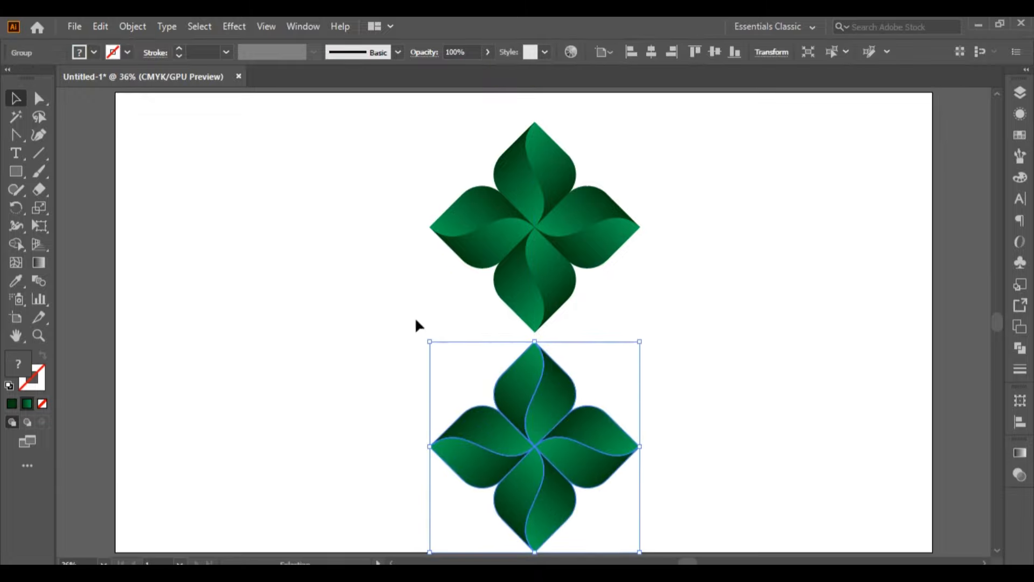
click(345, 341)
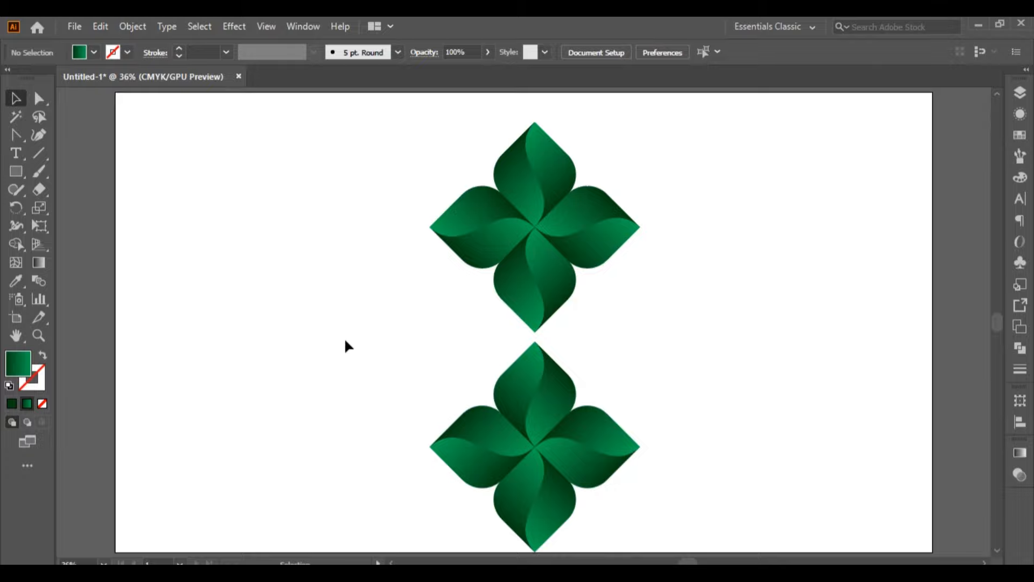
Step: Draw a very flat, wide ellipse in the gap between the two flowers and fill it with medium grey
click(16, 172)
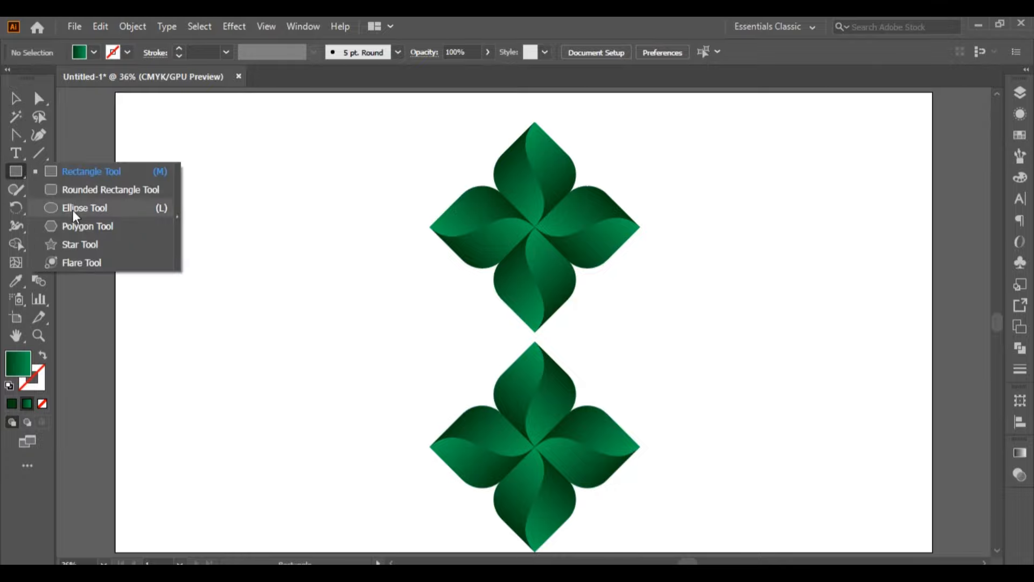
click(72, 209)
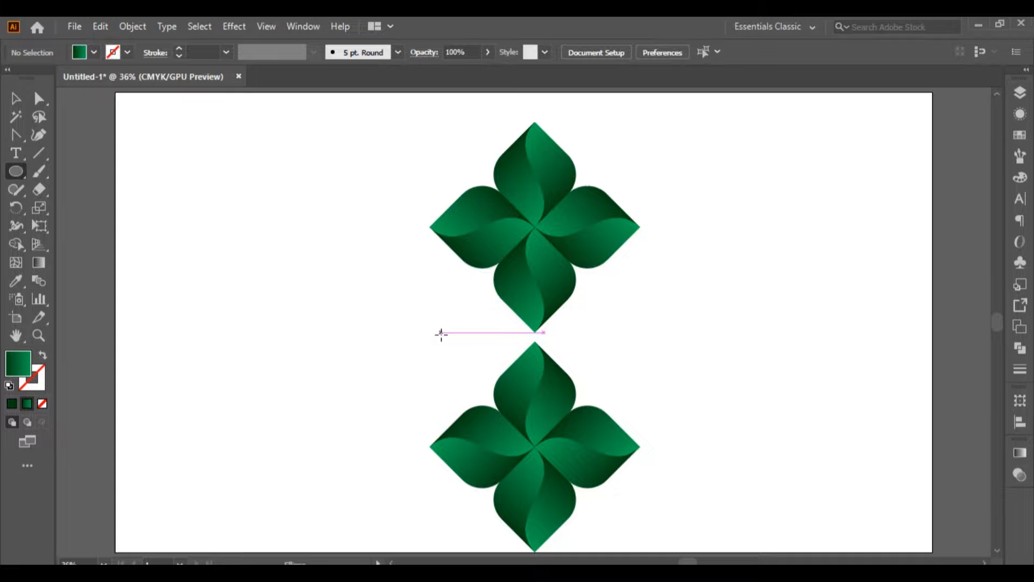
drag(444, 339, 627, 337)
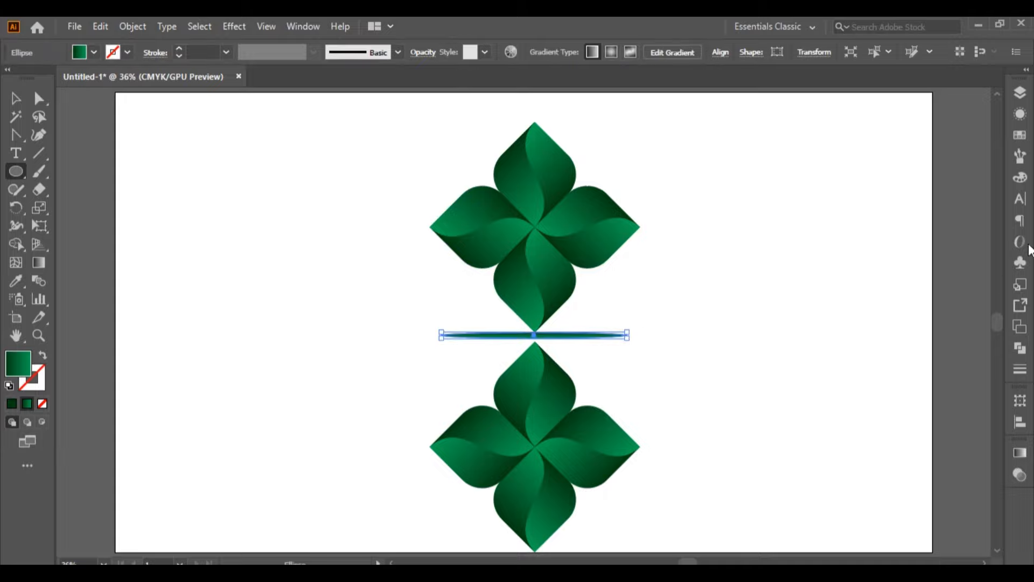
click(1020, 135)
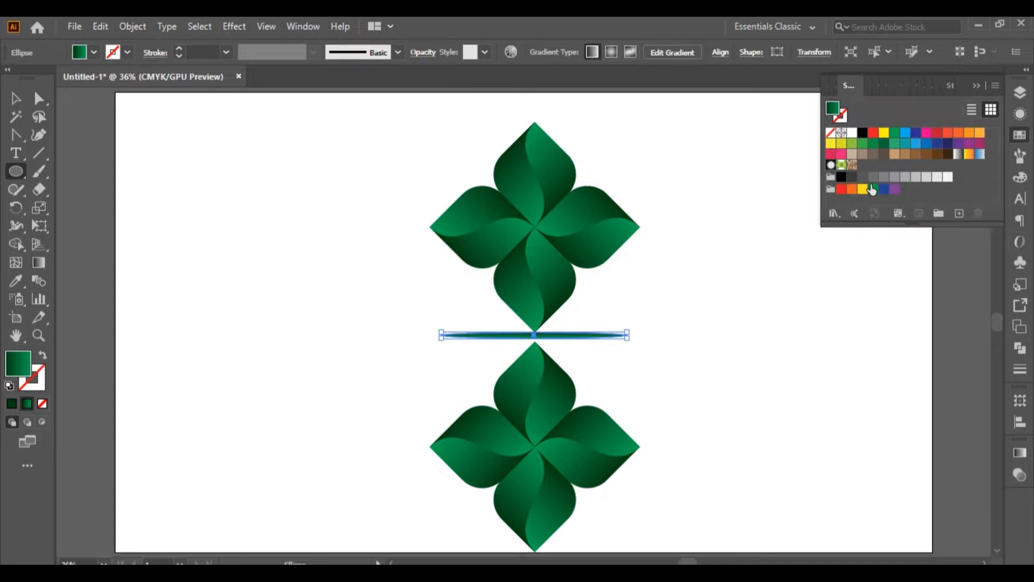
click(882, 178)
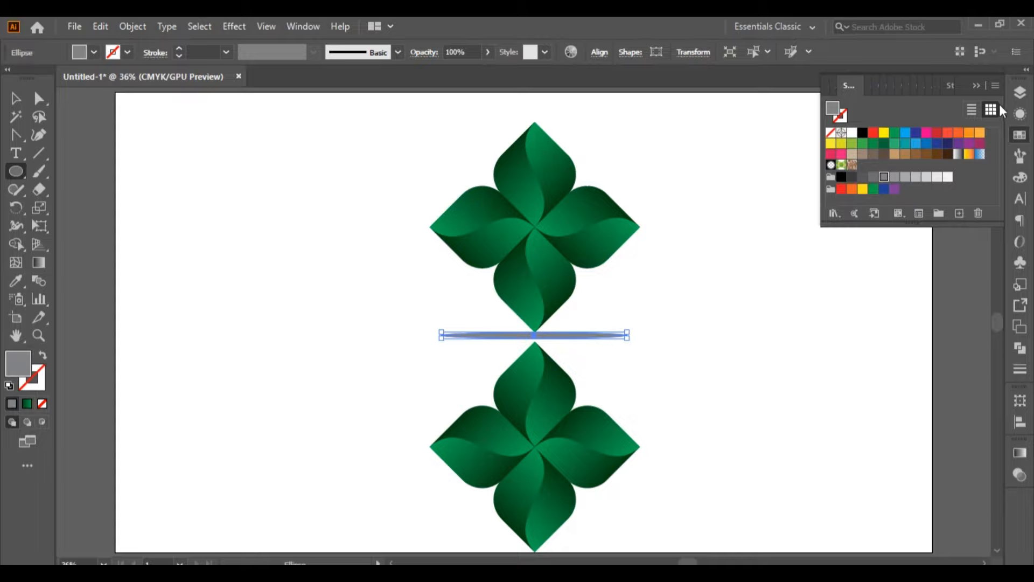
click(976, 85)
click(15, 99)
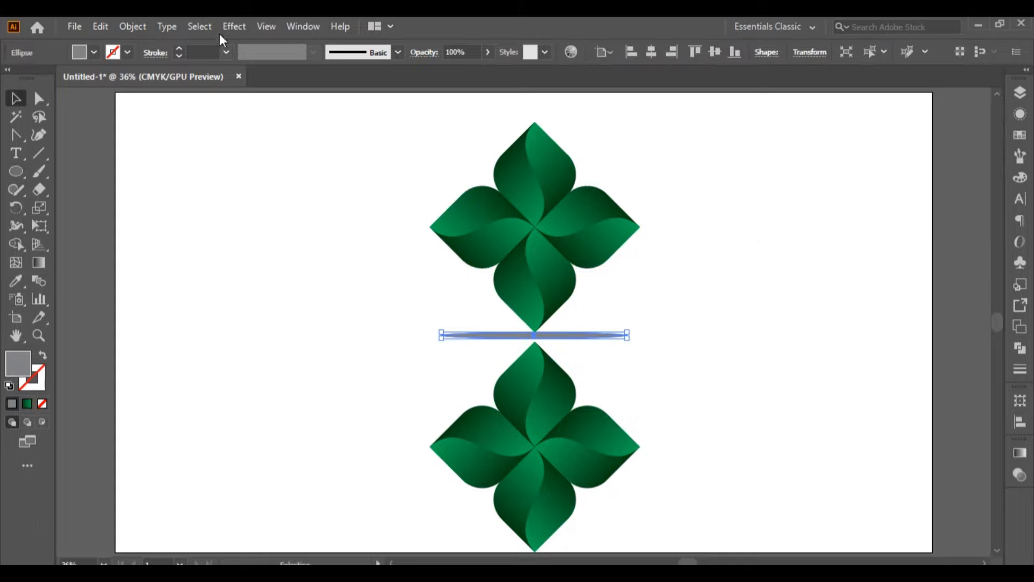
Step: Apply a Gaussian Blur effect to the grey ellipse to make it a soft shadow
click(235, 25)
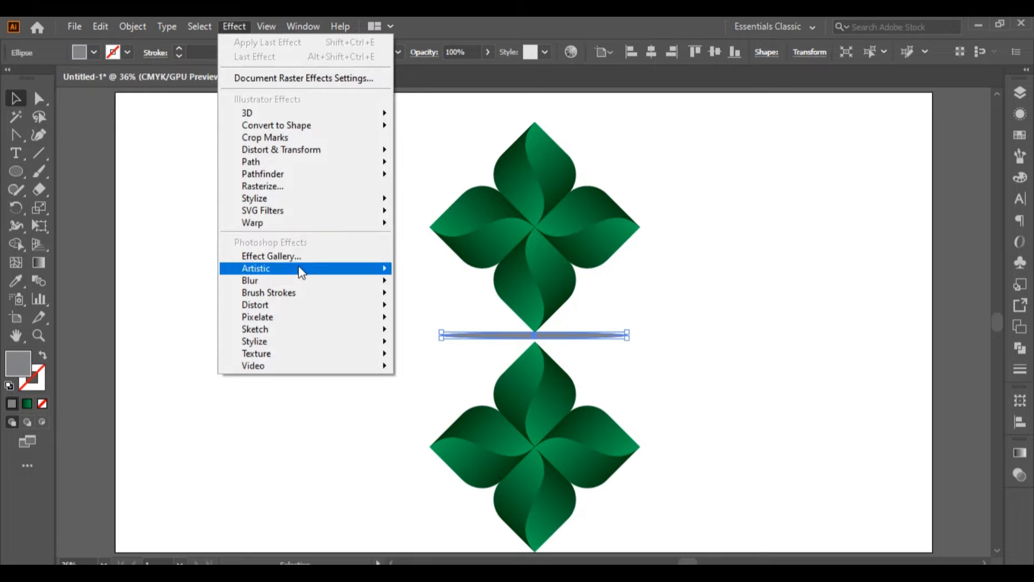
mouse_move(356, 281)
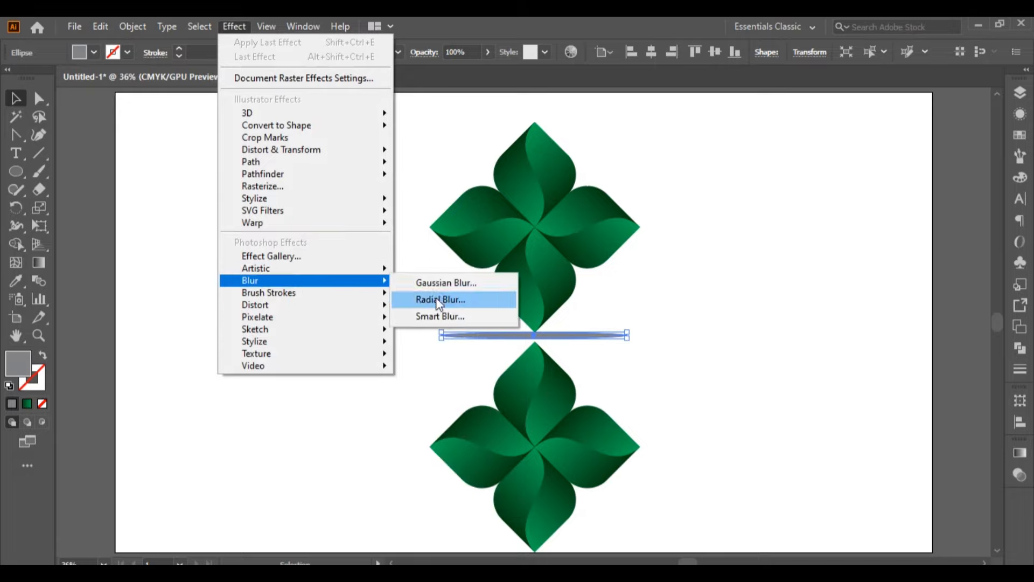
click(447, 283)
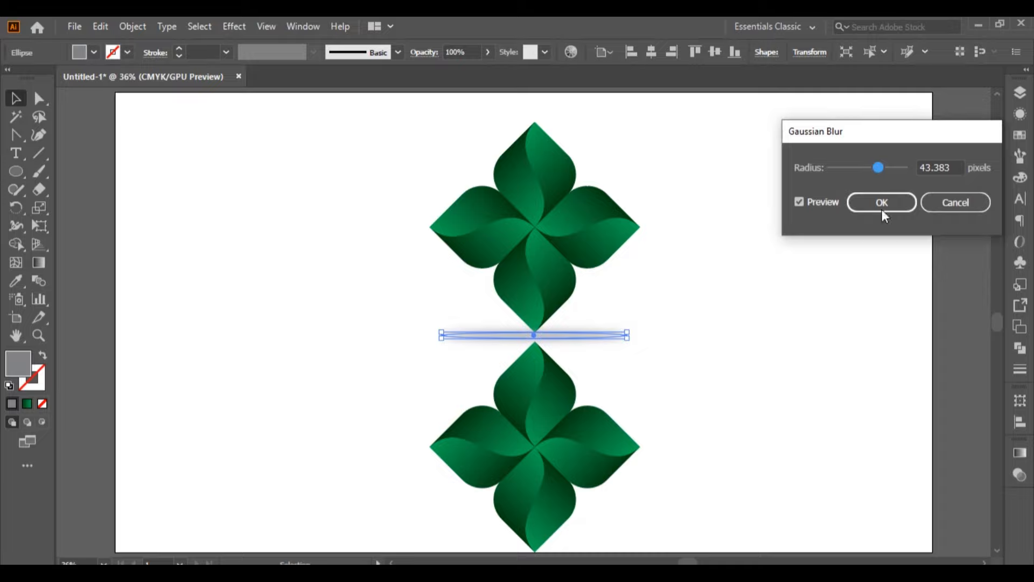
drag(871, 165, 877, 164)
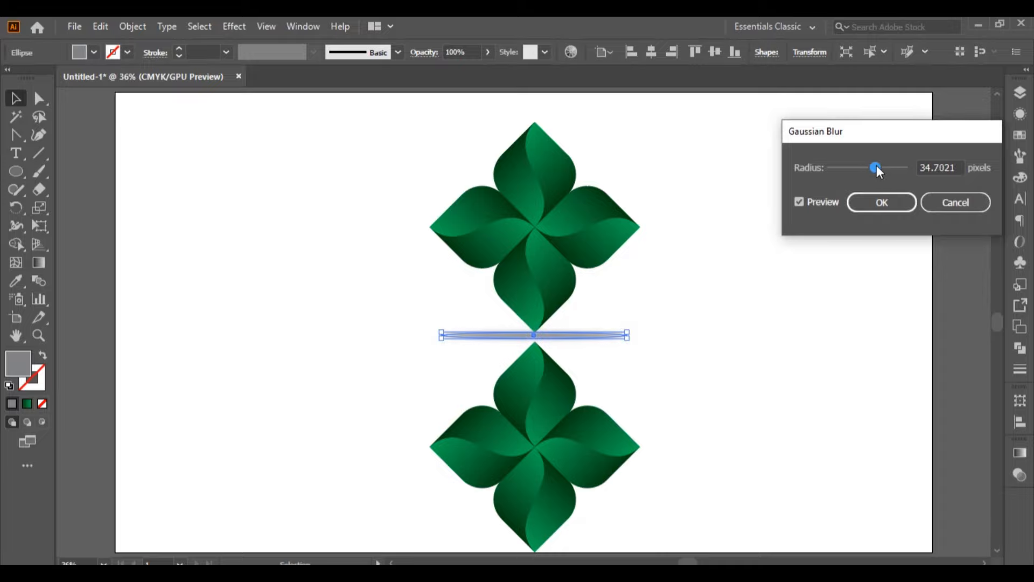
click(879, 209)
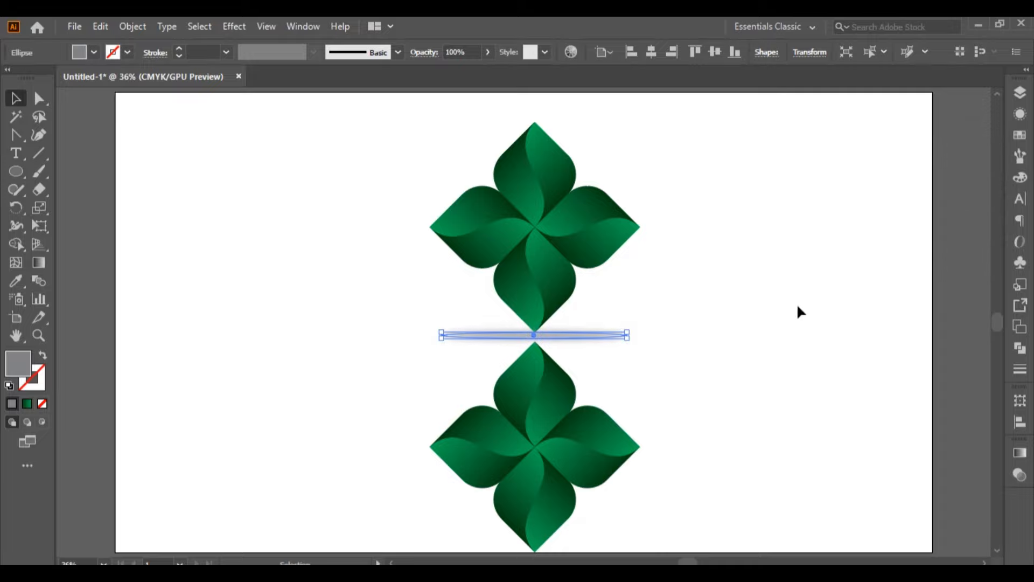
click(796, 307)
Step: Send the blurred shadow ellipse to the back, behind both flowers
click(584, 339)
right_click(584, 338)
mouse_move(670, 480)
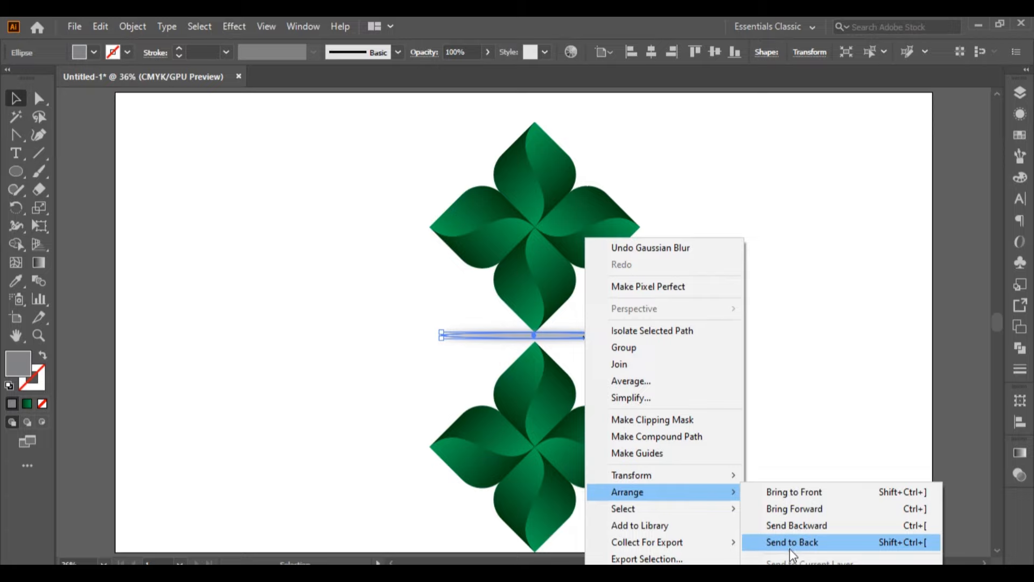
click(790, 542)
click(794, 482)
Step: Nudge the lower flower slightly up toward the shadow
click(548, 412)
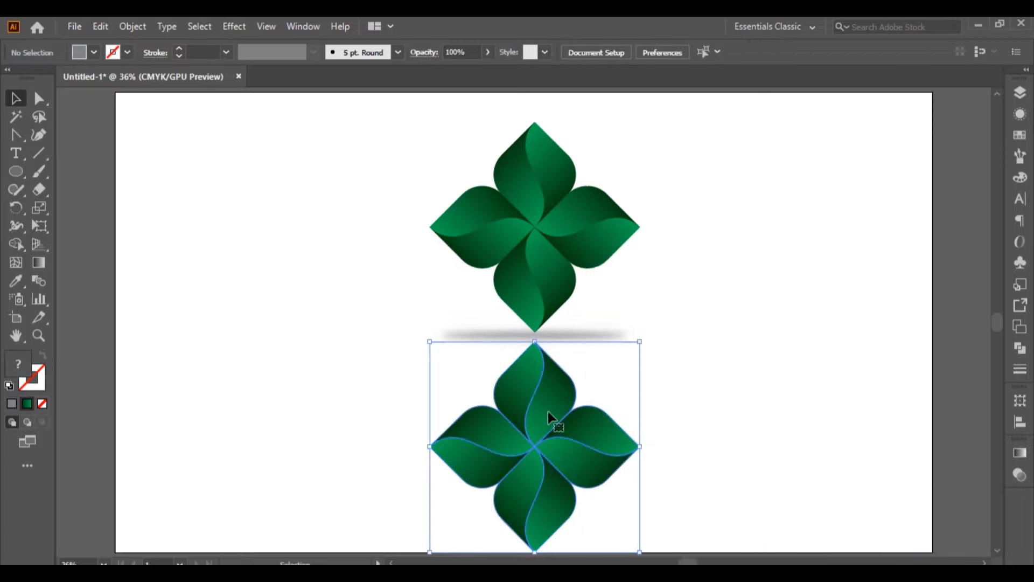
key(Up)
key(Up)
key(Up)
key(Up)
key(Up)
key(Up)
key(Up)
key(Up)
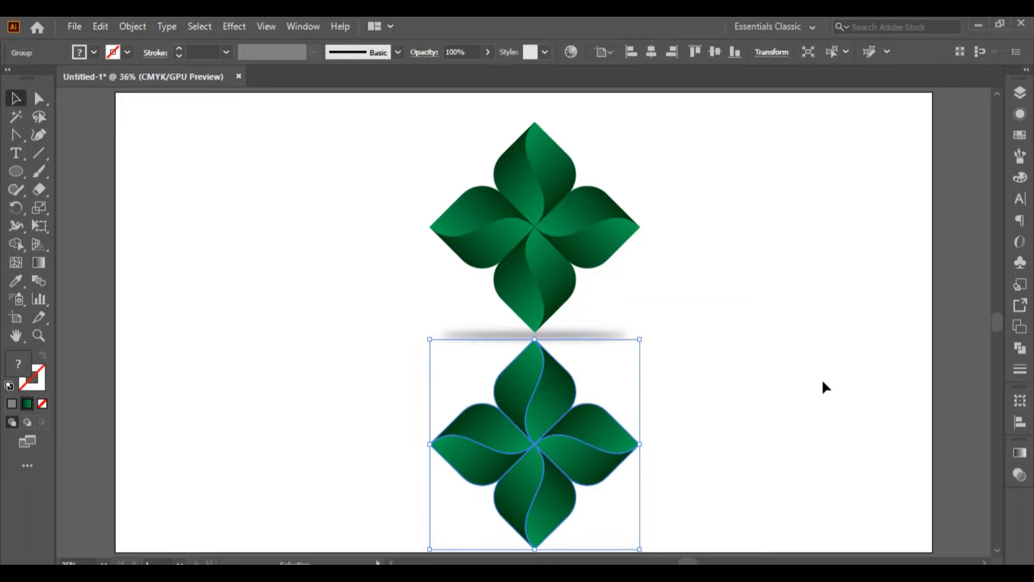
Step: Move both flowers and the shadow together slightly up on the artboard
scroll(823, 383, down, 1)
scroll(822, 382, up, 2)
click(289, 185)
drag(284, 119, 690, 552)
drag(544, 296, 544, 287)
click(704, 339)
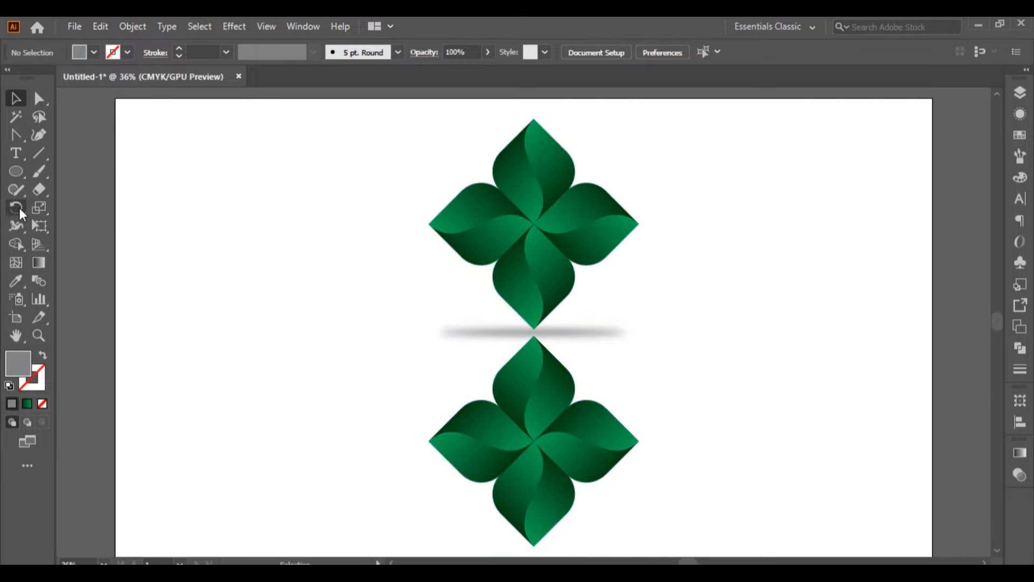
Step: Draw a rectangle about 520 px wide over the lower flower and fill it with the White, Black gradient
drag(16, 174, 86, 169)
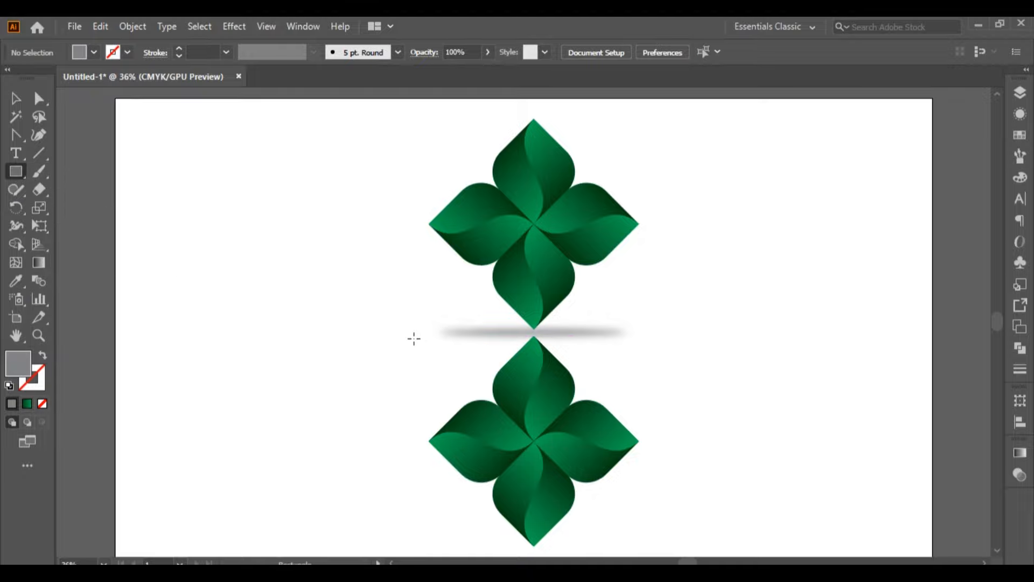
mouse_move(414, 337)
mouse_down()
mouse_move(446, 478)
mouse_move(596, 513)
mouse_move(636, 546)
mouse_up()
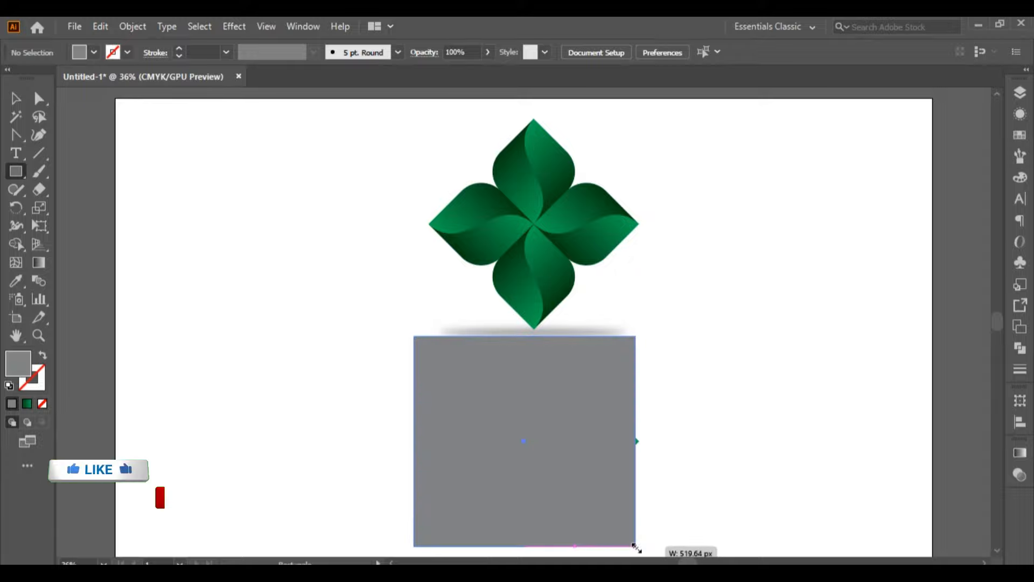
click(39, 262)
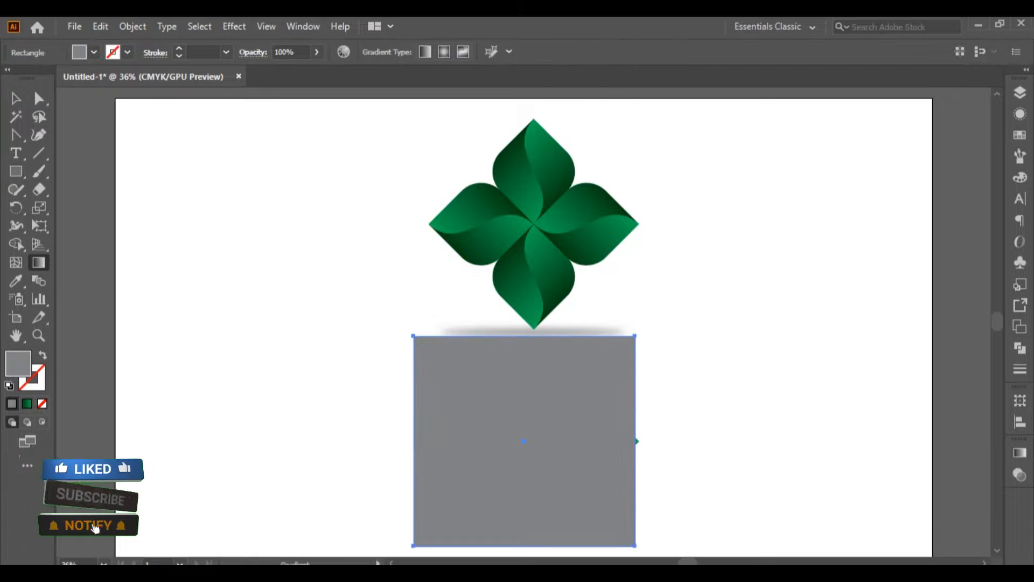
click(1019, 453)
click(861, 410)
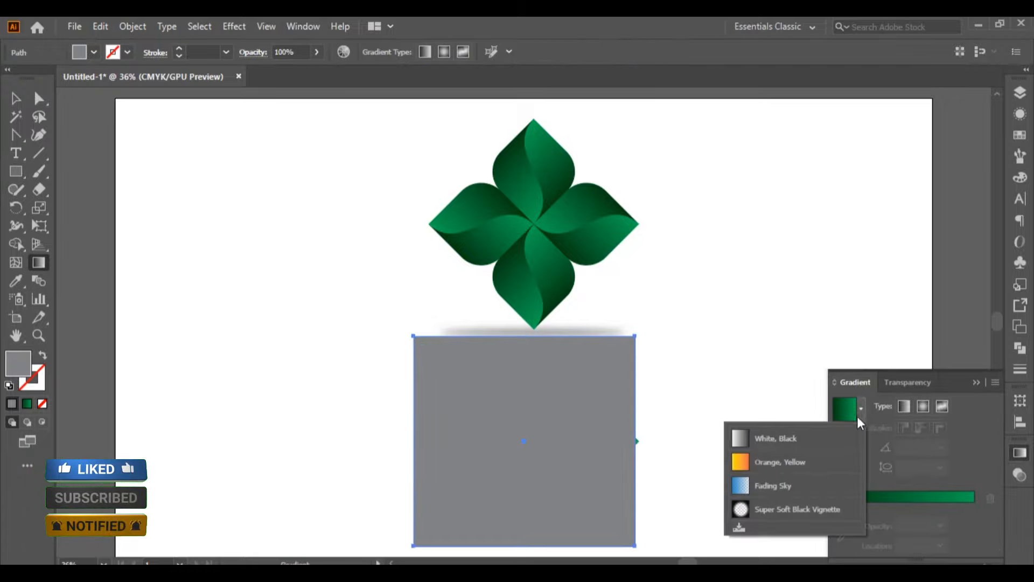
click(784, 438)
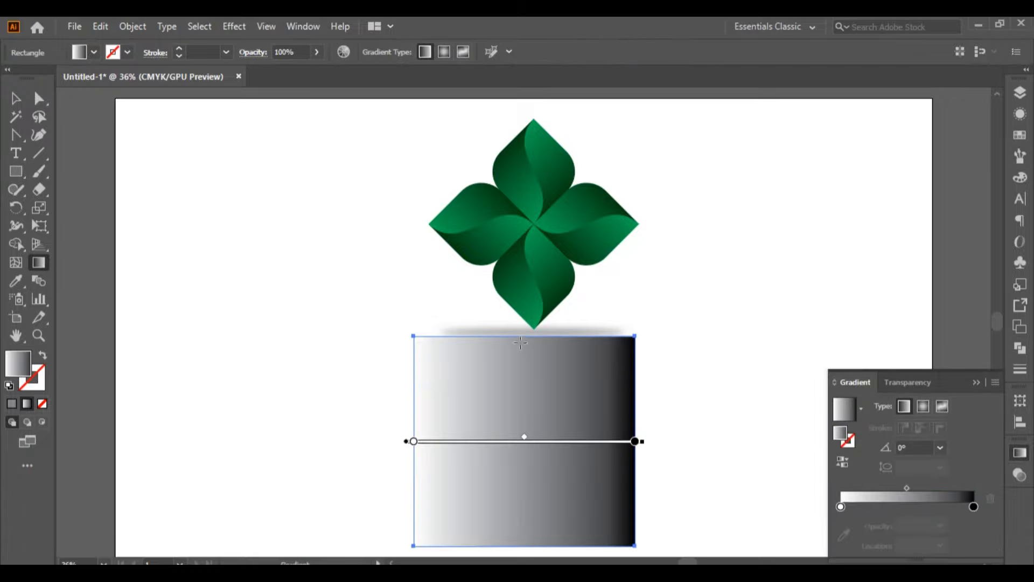
Step: Run the rectangle's gradient vertically from white at its upper edge to black at its lower edge, with the midpoint shifted slightly up
drag(525, 338, 524, 545)
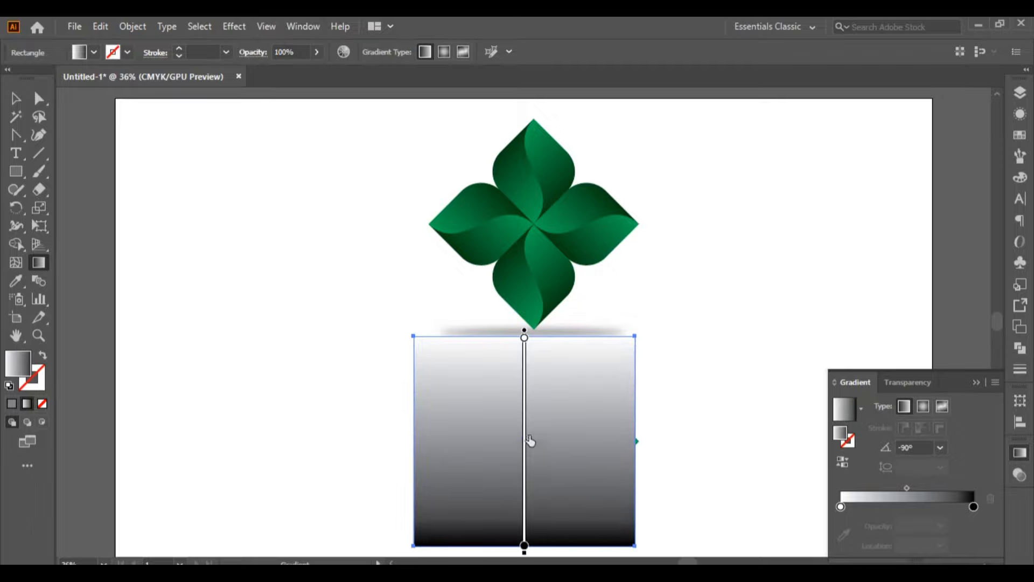
drag(529, 441, 529, 422)
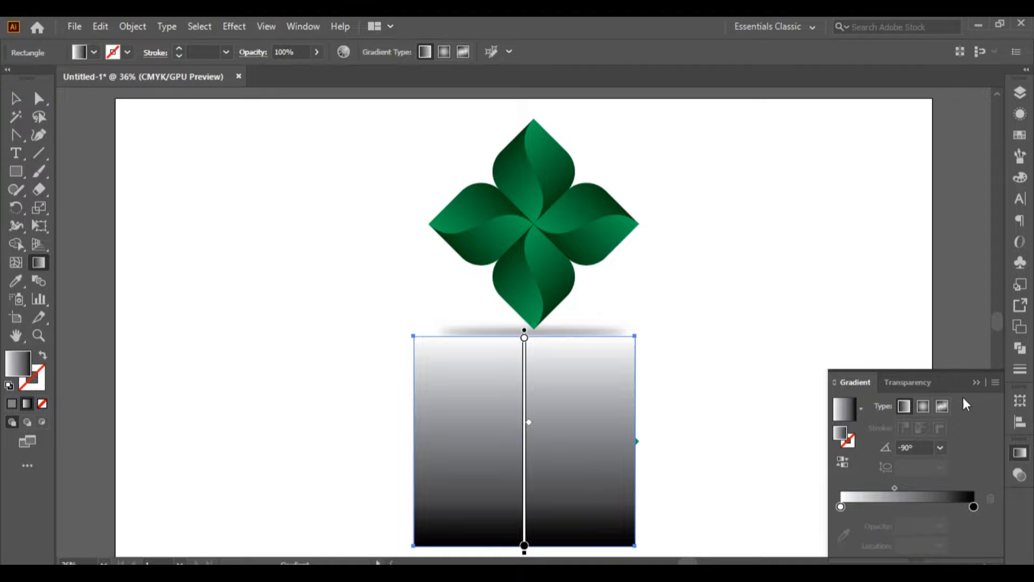
click(976, 382)
Step: Make an opacity mask on the lower flower from the gradient rectangle covering it
click(15, 98)
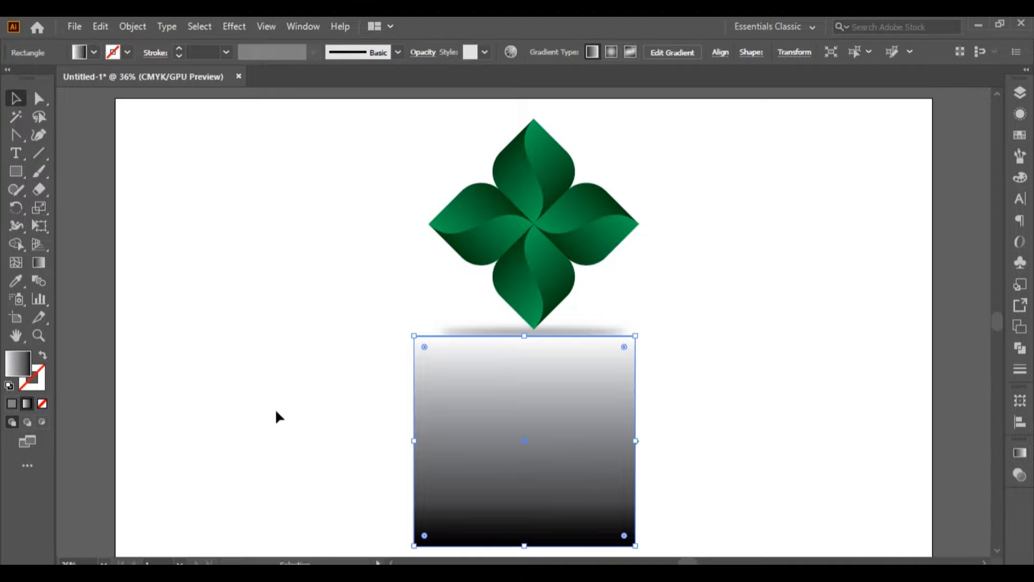
drag(334, 411, 700, 543)
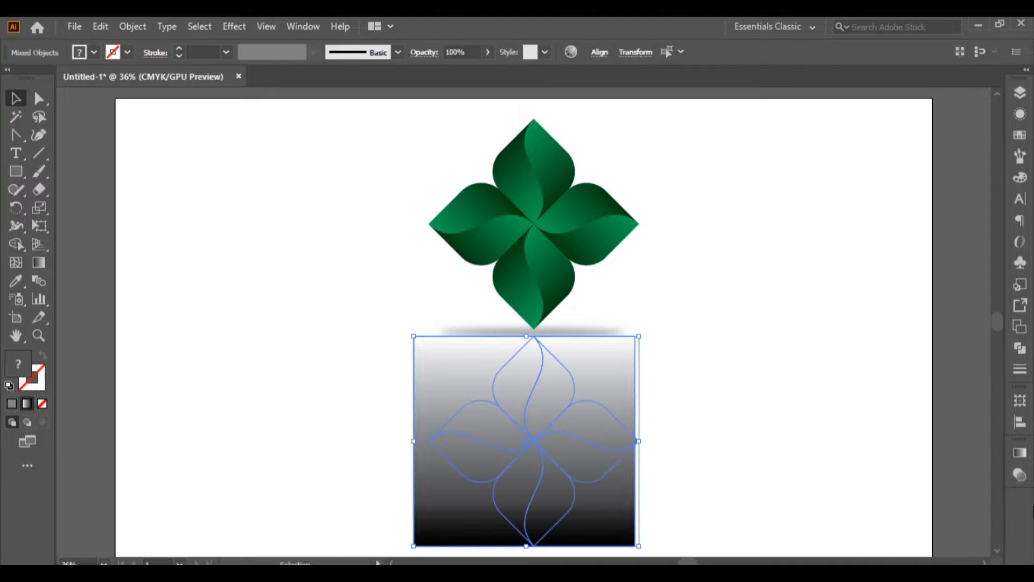
click(1020, 474)
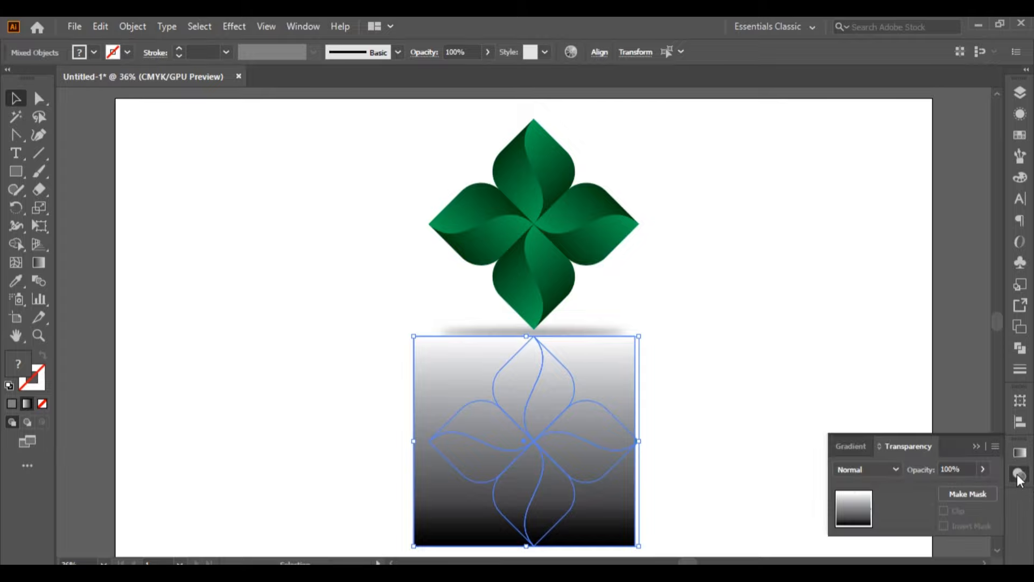
click(978, 494)
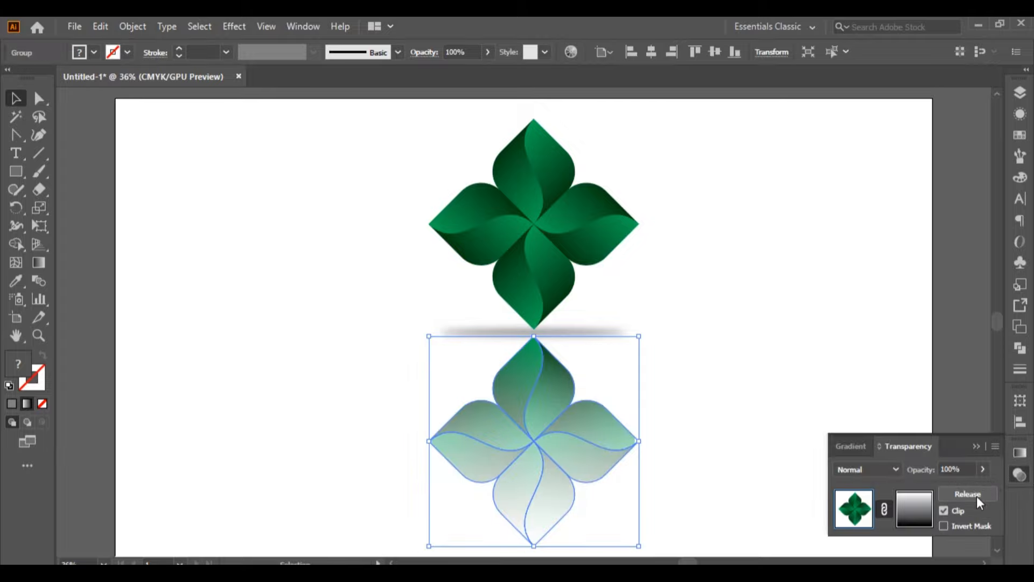
Step: Reduce the masked reflection's opacity to 72% and deselect it
click(983, 470)
drag(983, 488, 970, 492)
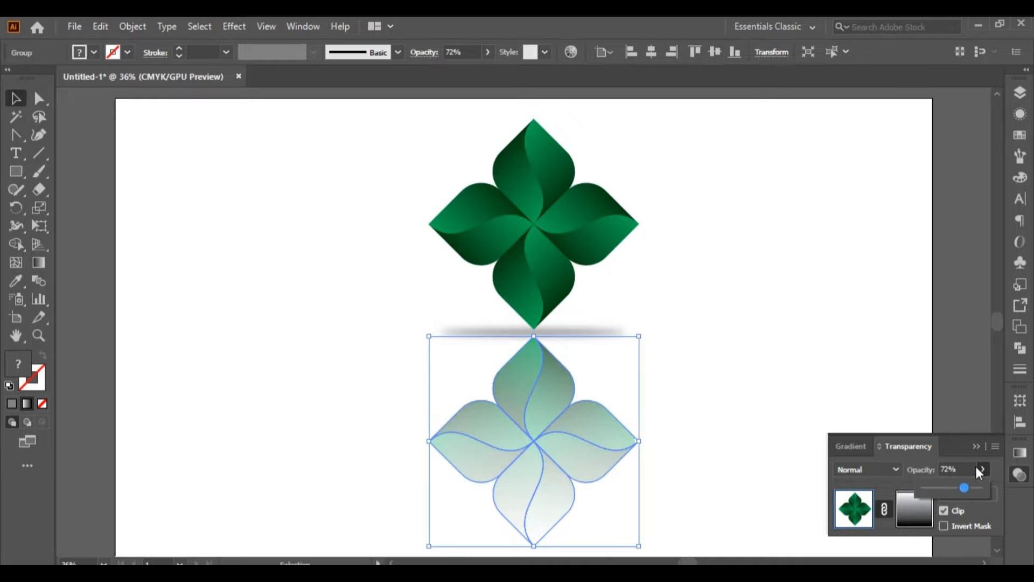
click(976, 446)
click(780, 412)
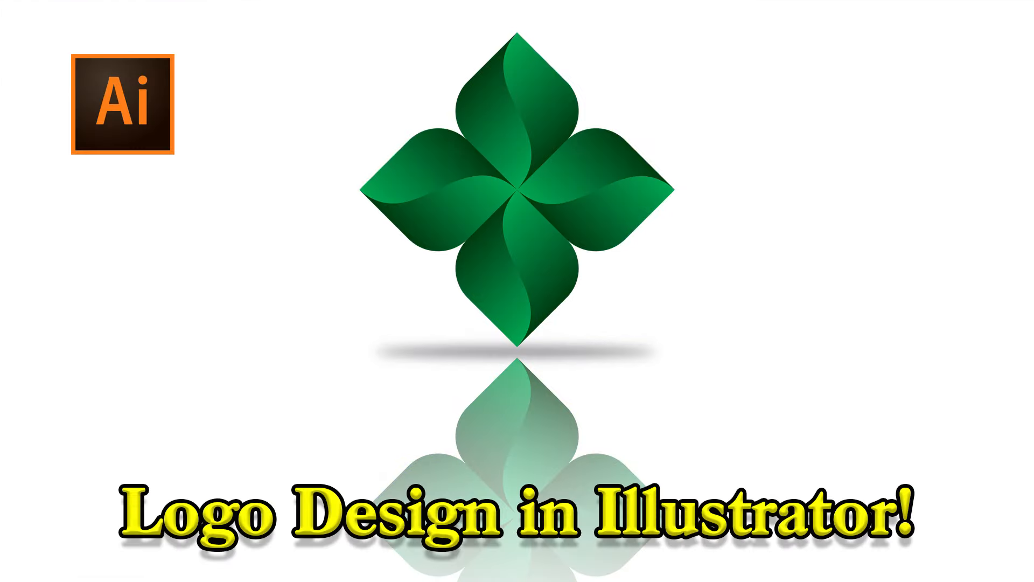